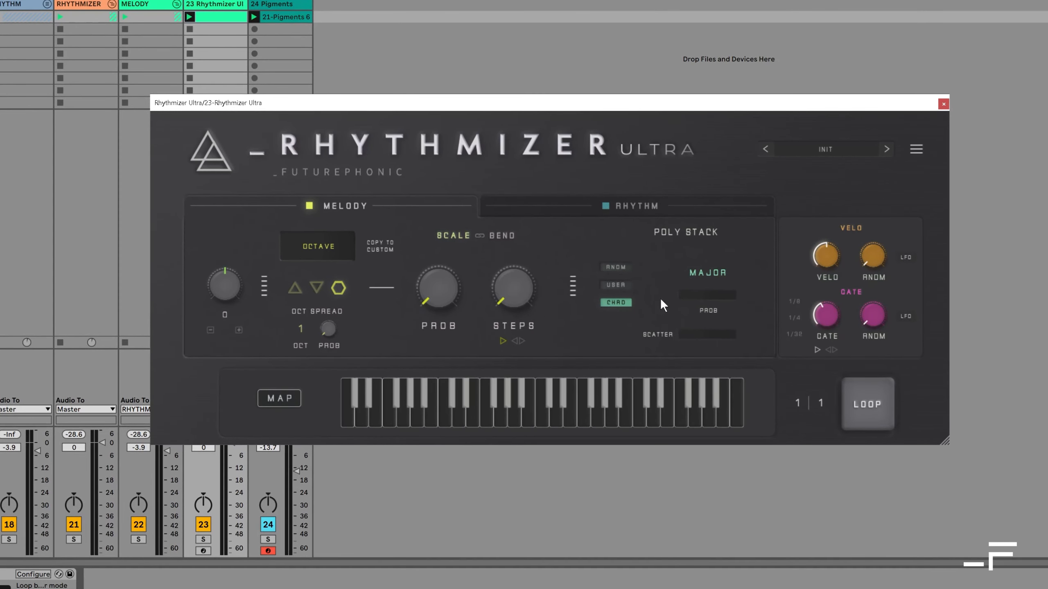
Switch the plugin to its Rhythm page to view the groove and density settings
left_click(535, 211)
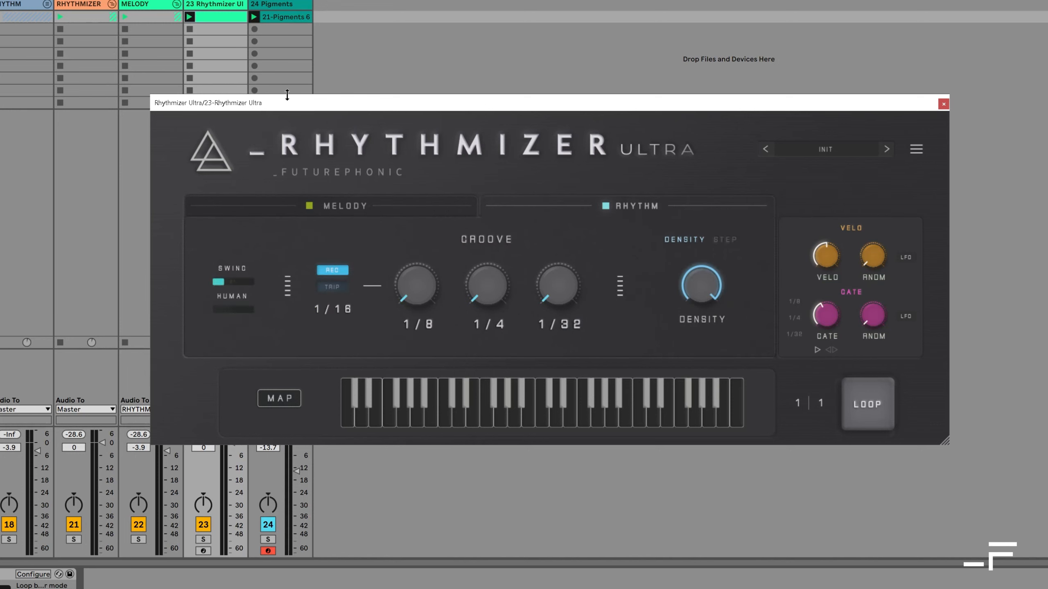
Return to the Melody page and test the octave Shift, leaving it at 0
left_click(382, 210)
mouse_move(221, 282)
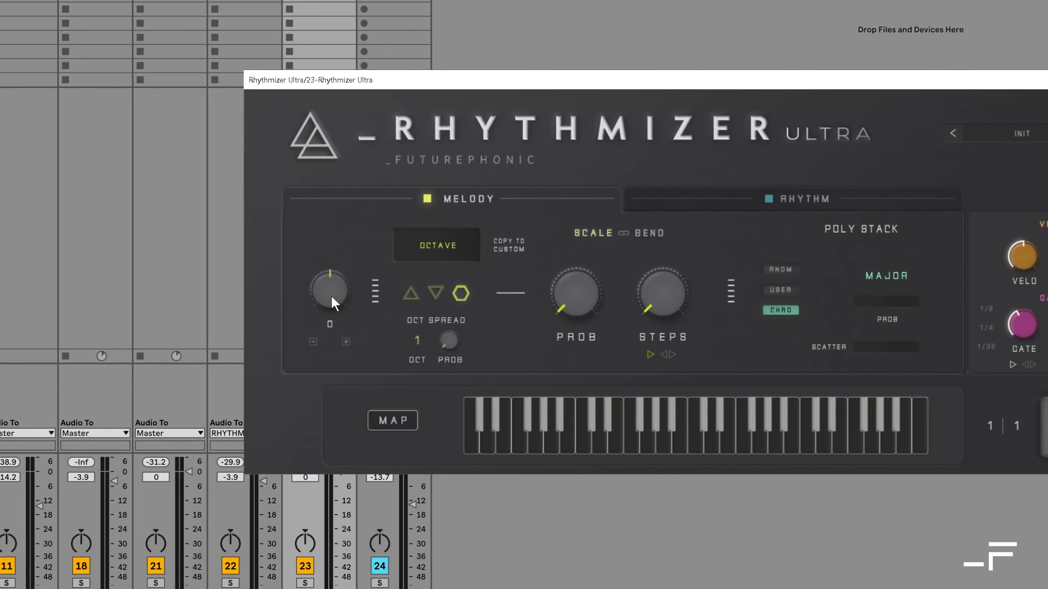
mouse_move(333, 298)
left_mouse_down()
mouse_move(332, 274)
mouse_move(339, 311)
left_mouse_up()
left_click(345, 341)
left_click(315, 342)
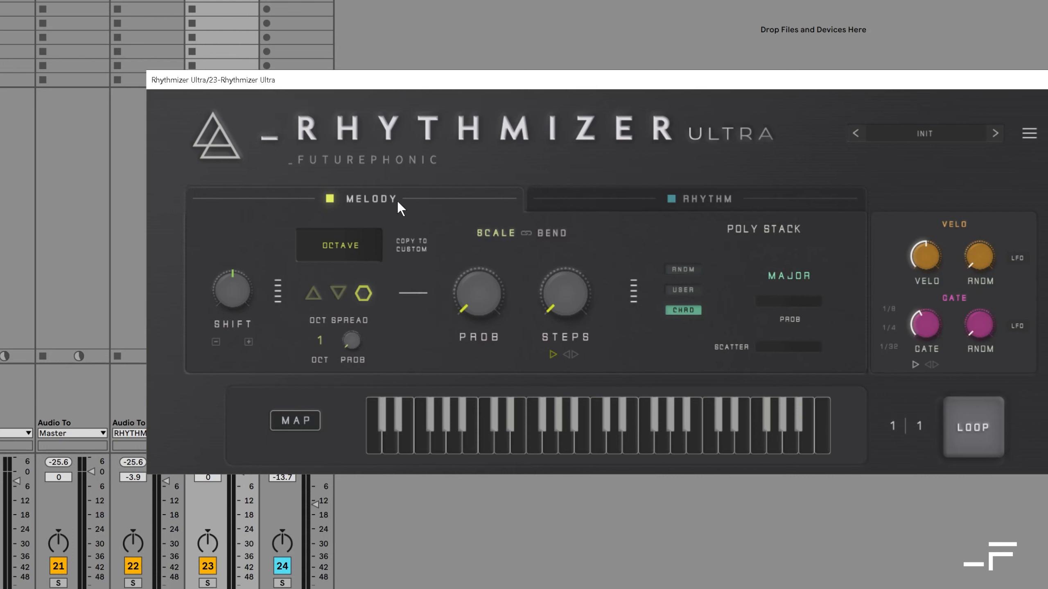
Change the melody scale from Major to Minor Pentatonic
left_click(367, 256)
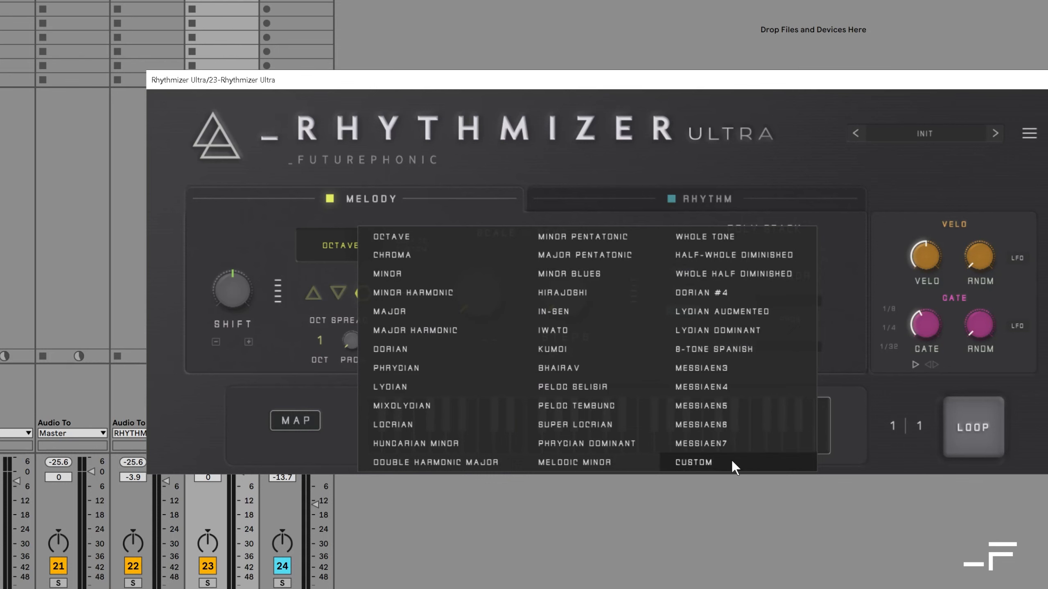
left_click(617, 237)
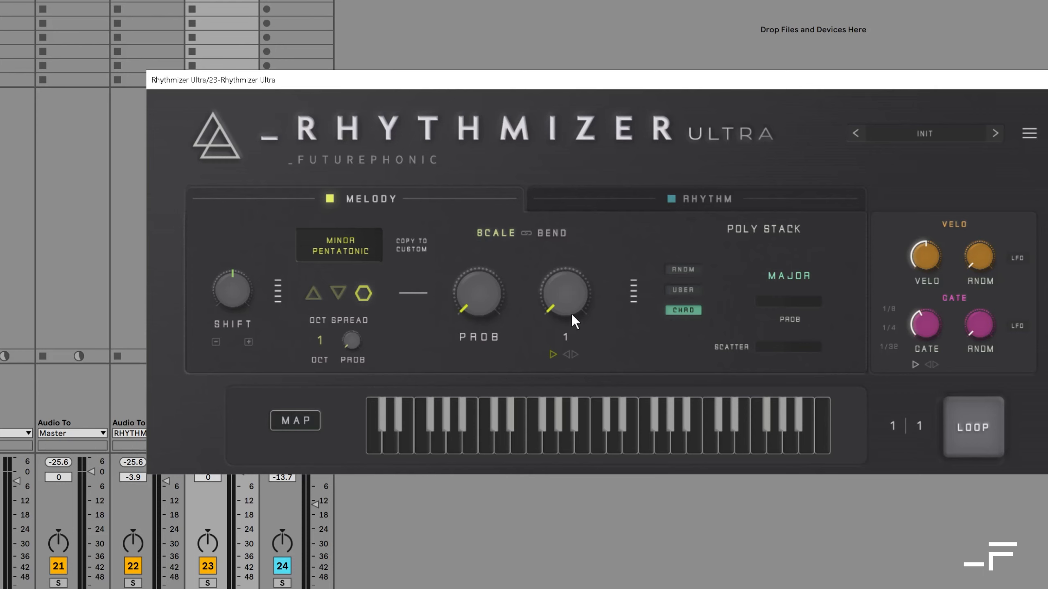
Adjust the melody Steps and Prob knobs, then open the Pigments clip and start recording
left_click_drag(567, 309, 553, 271)
left_click_drag(480, 304, 494, 340)
double_click(297, 2)
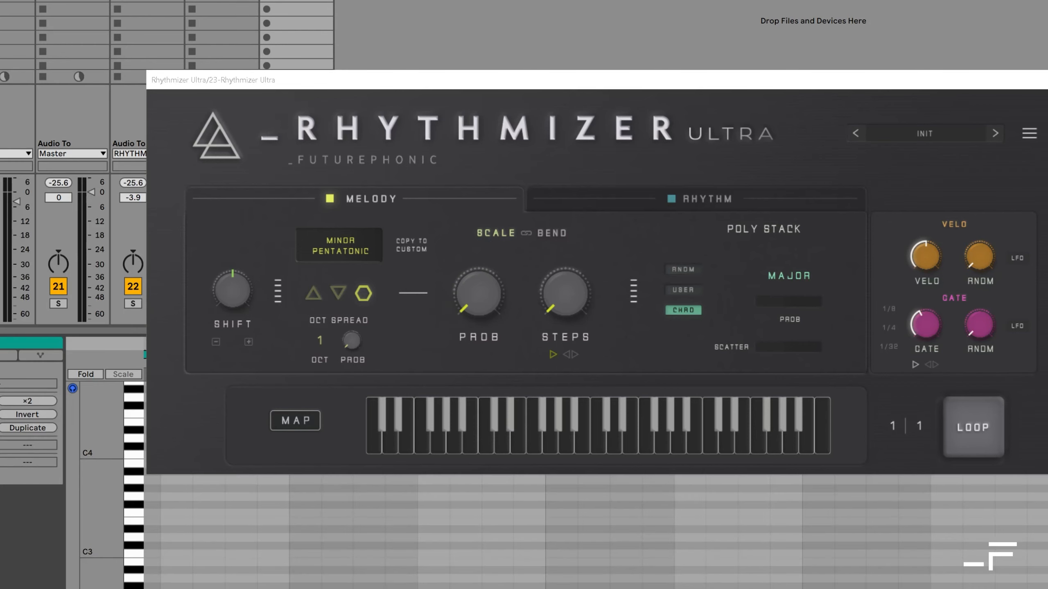
key("space")
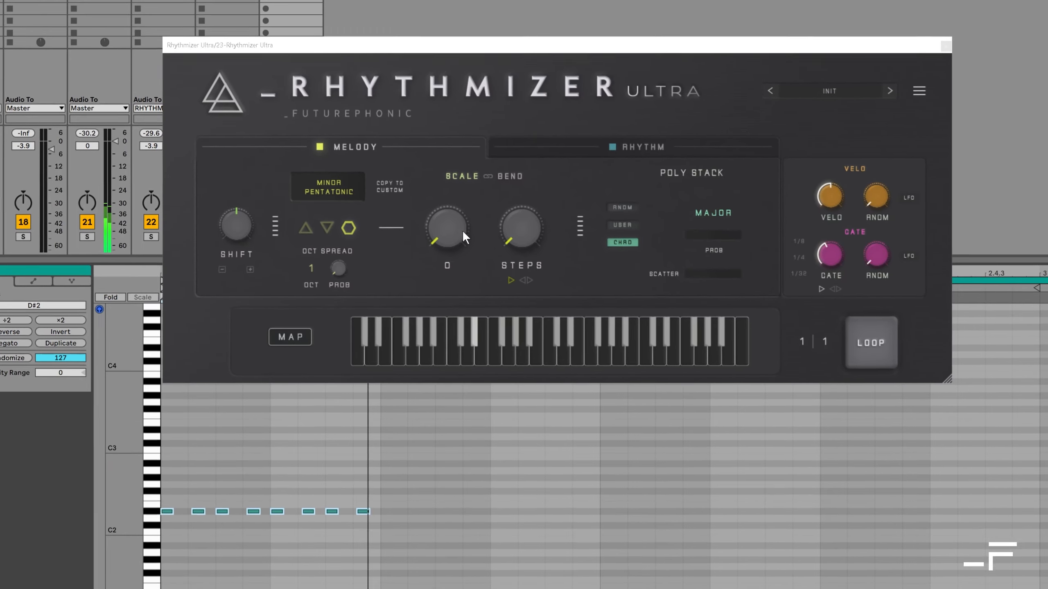
Raise melody Prob to about 67 and Steps to about 10 while recording plays
mouse_move(458, 230)
left_mouse_down()
mouse_move(454, 202)
mouse_move(455, 224)
left_mouse_up()
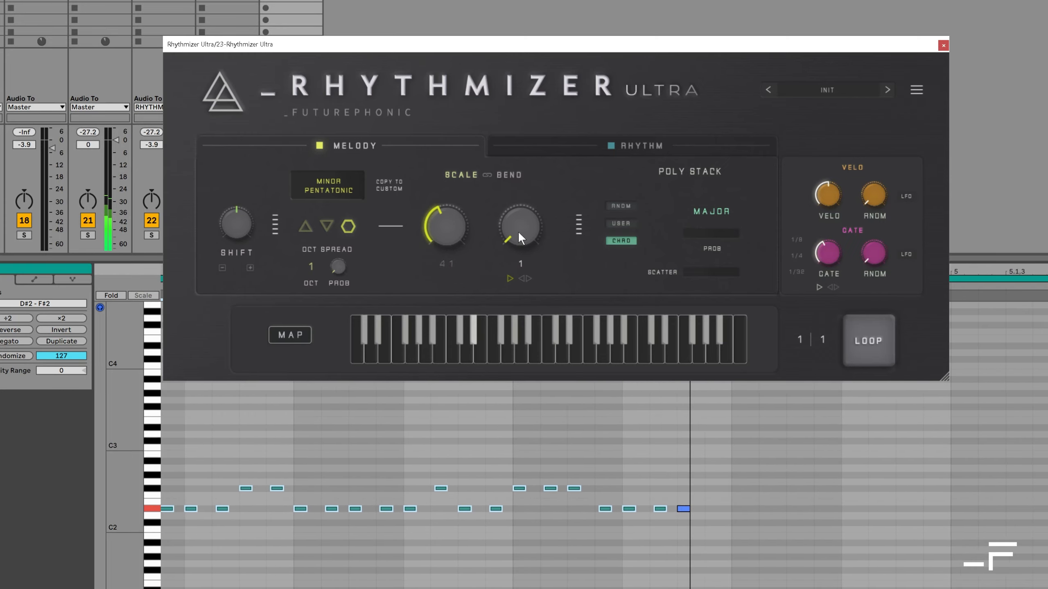
left_click_drag(517, 230, 508, 200)
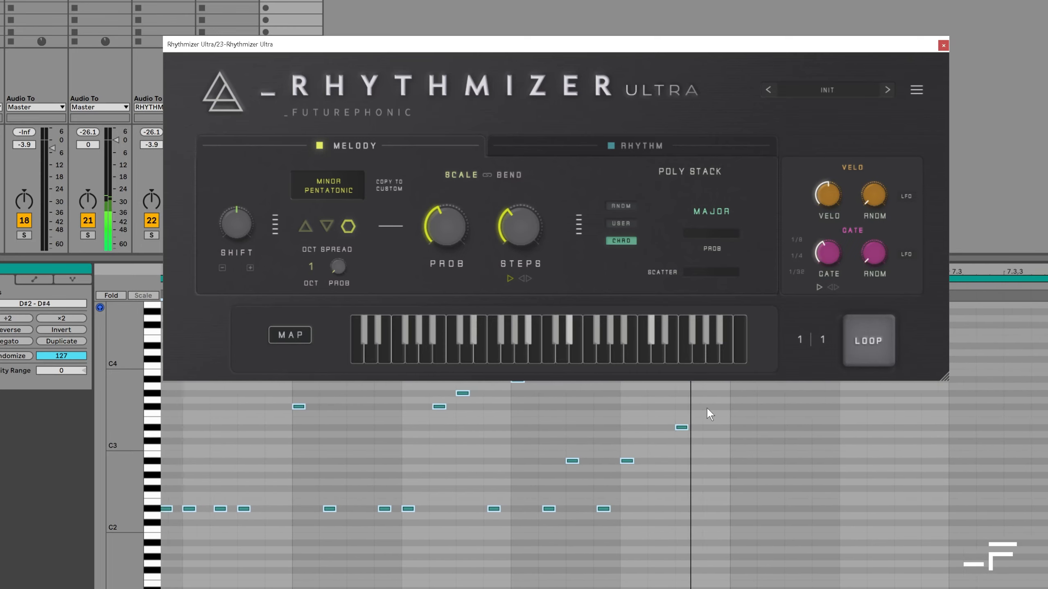
left_click_drag(463, 257, 444, 193)
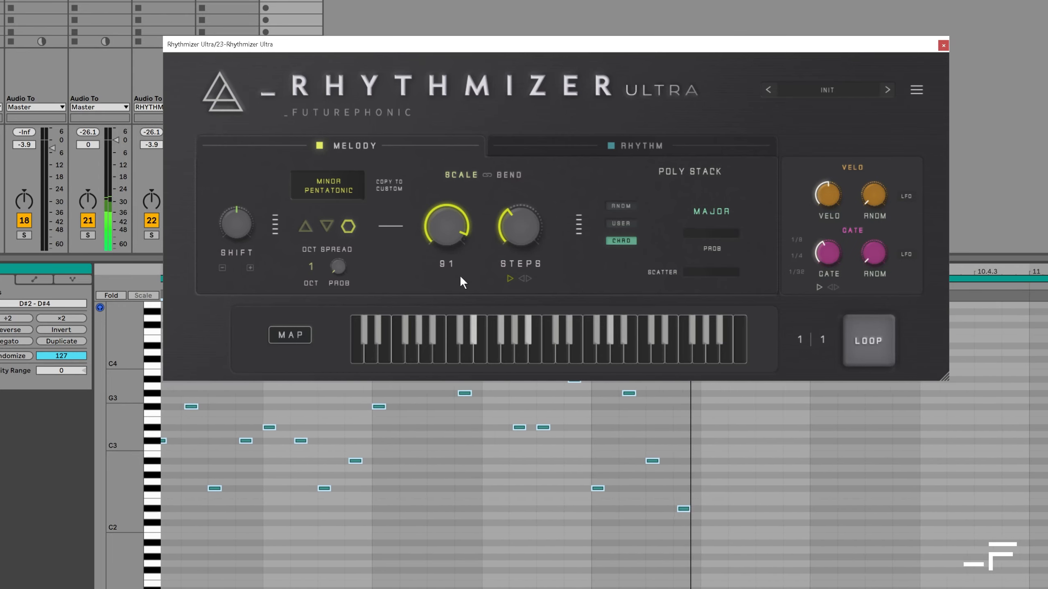
mouse_move(514, 217)
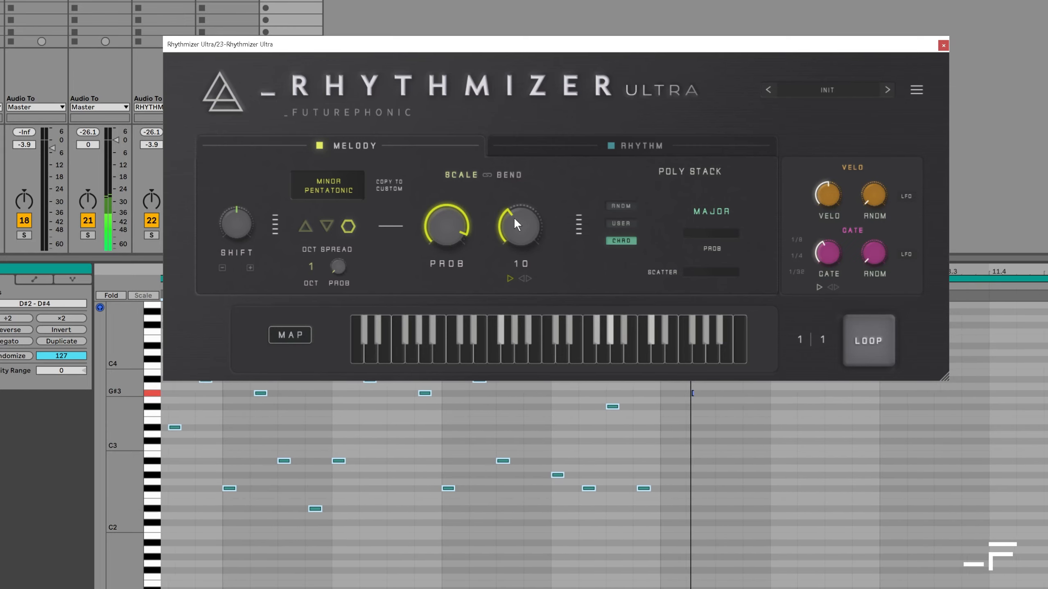
mouse_move(520, 227)
left_mouse_down()
mouse_move(514, 184)
mouse_move(516, 225)
left_mouse_up()
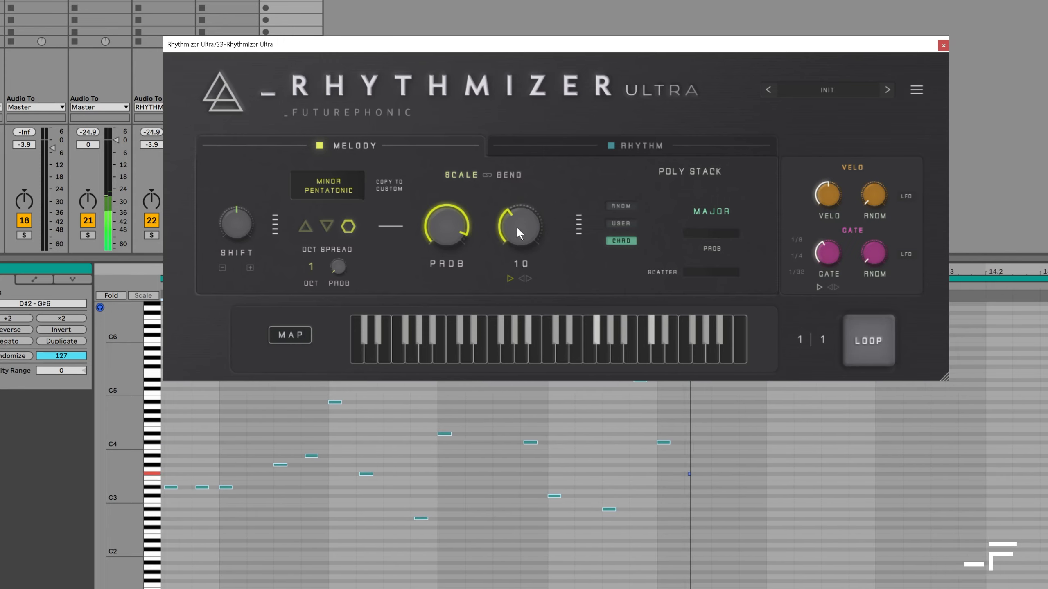
mouse_move(452, 232)
left_click_drag(452, 233, 452, 249)
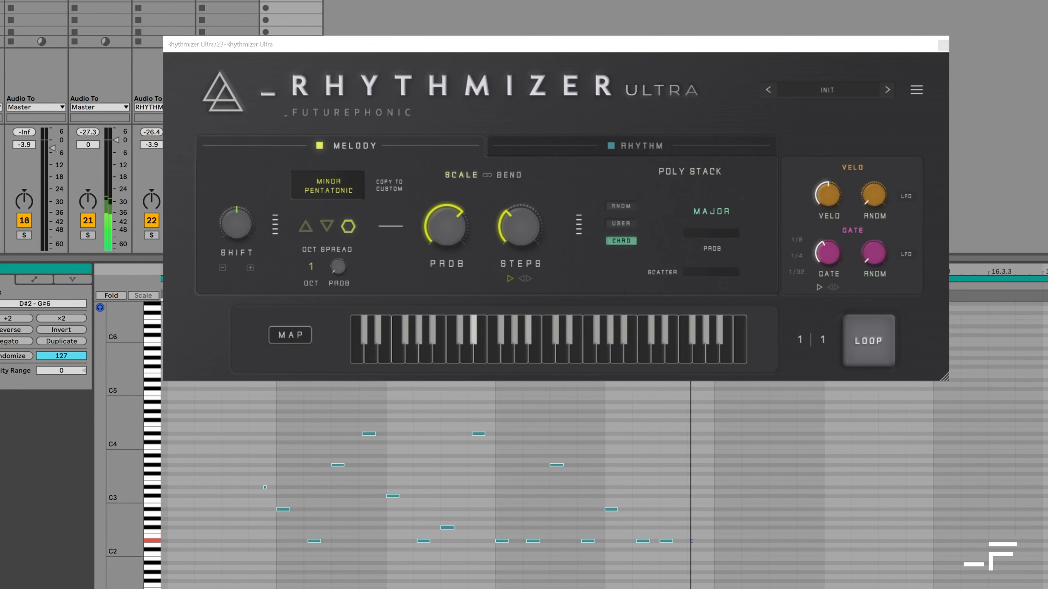
Cycle the octave spread through Up and Down back to random, and lower Prob to 50
left_click(310, 232)
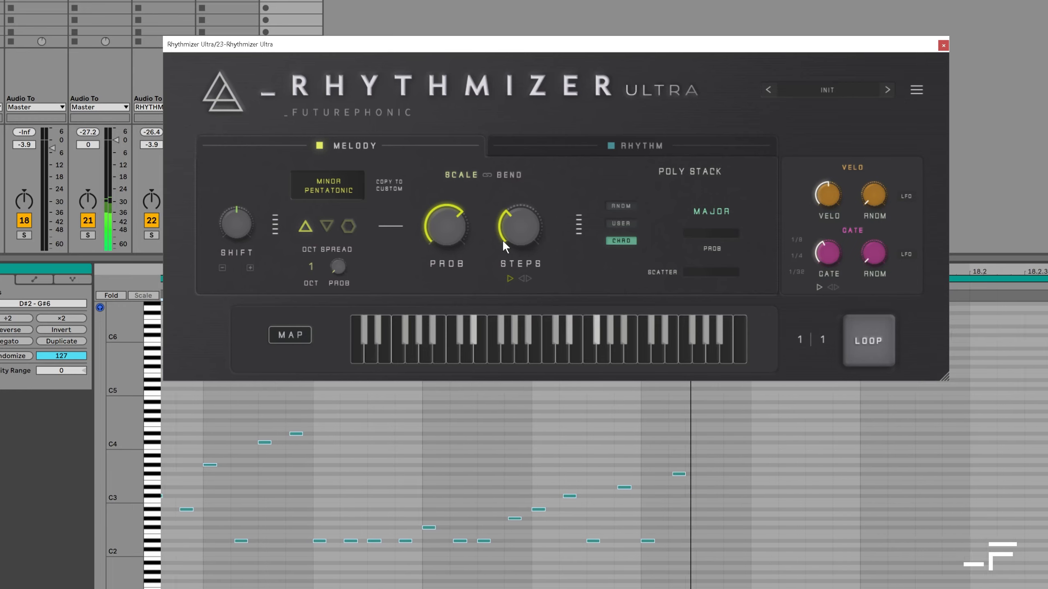
left_click_drag(446, 228, 446, 224)
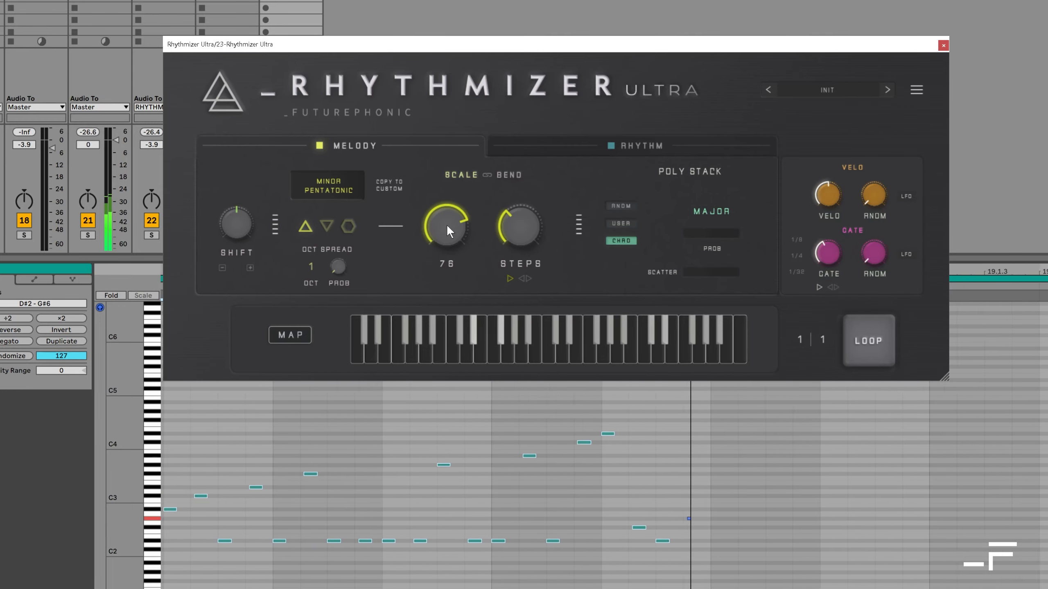
left_click(328, 226)
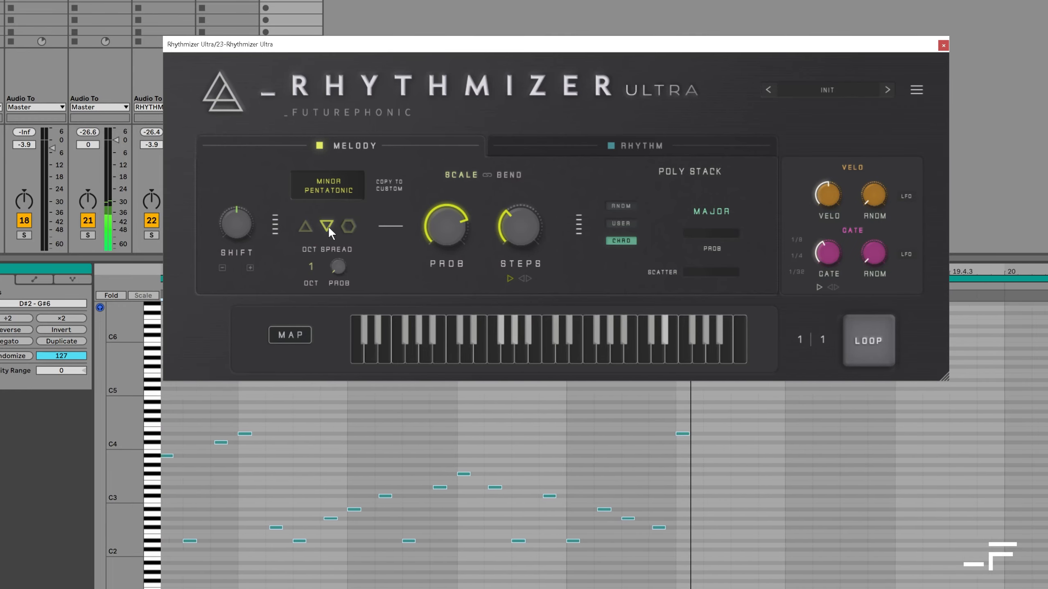
left_click(350, 228)
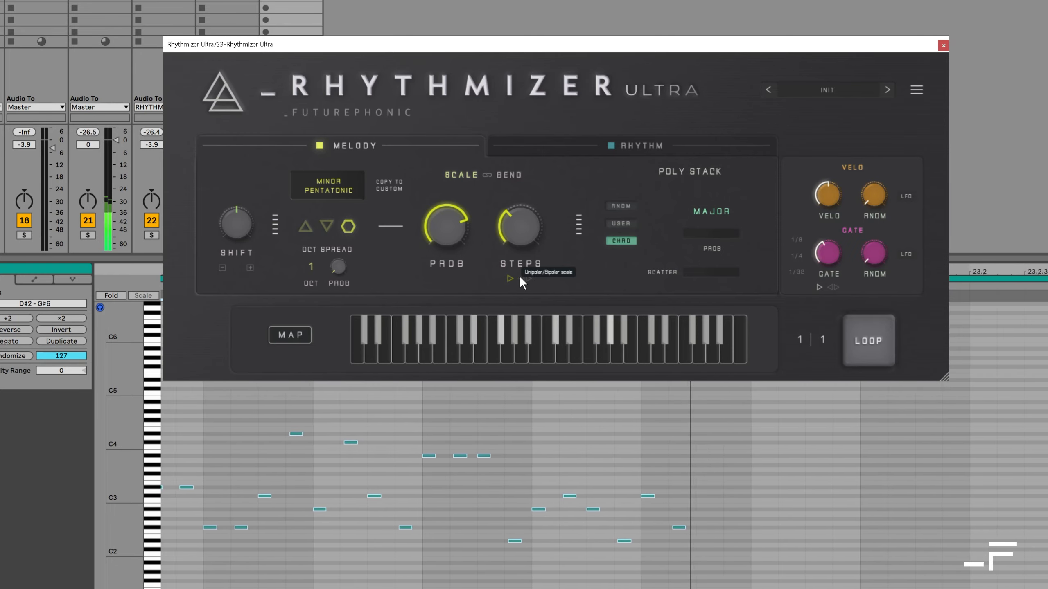
left_click_drag(448, 226, 450, 251)
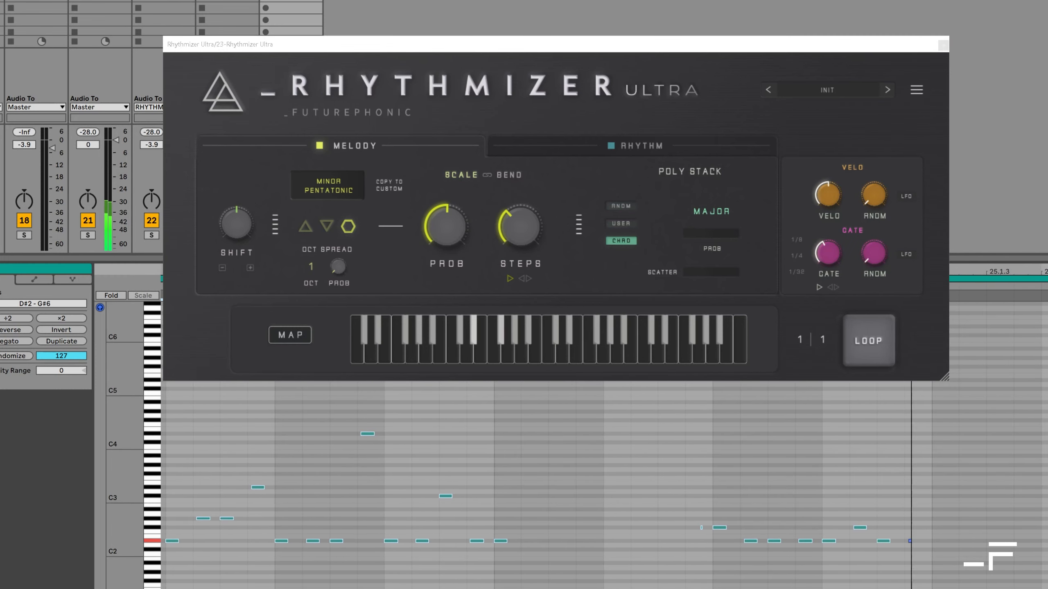
Try bipolar Steps while nudging Steps to 11 and Prob to 71, then return to unipolar
left_click(527, 279)
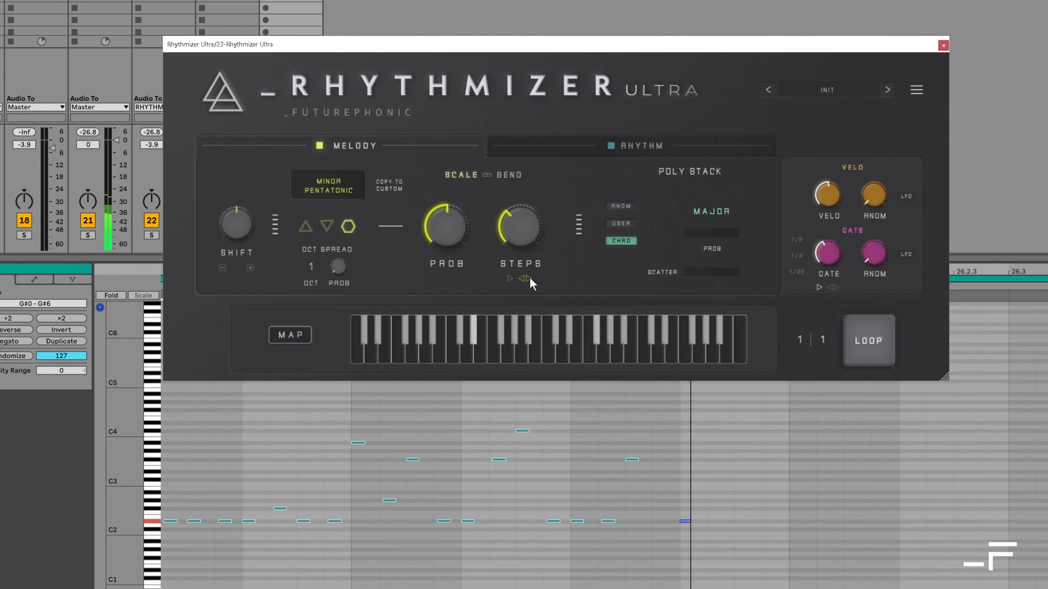
left_click_drag(508, 223, 507, 217)
left_click_drag(448, 238, 446, 216)
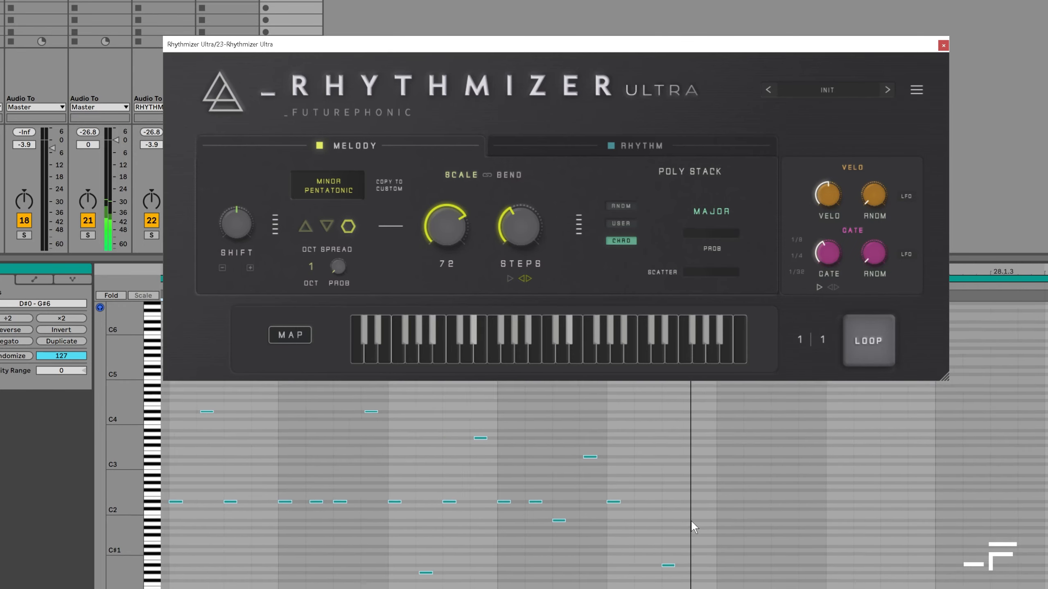
left_click(511, 278)
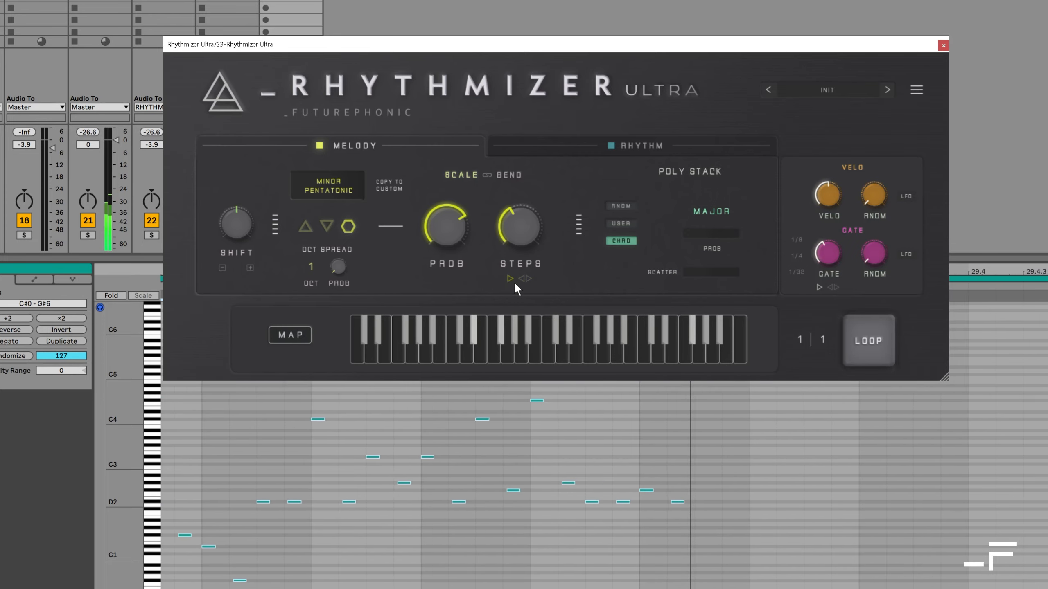
mouse_move(340, 271)
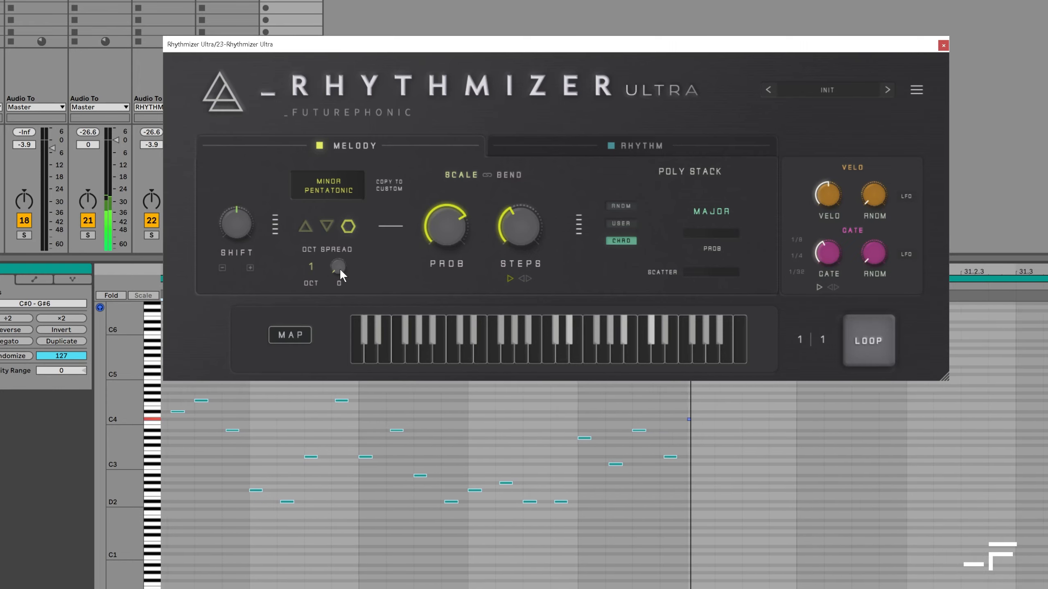
Move the plugin window, set the octave range to 1, and raise spread probability to about 53
left_click_drag(369, 45, 355, 15)
left_click_drag(300, 236, 301, 202)
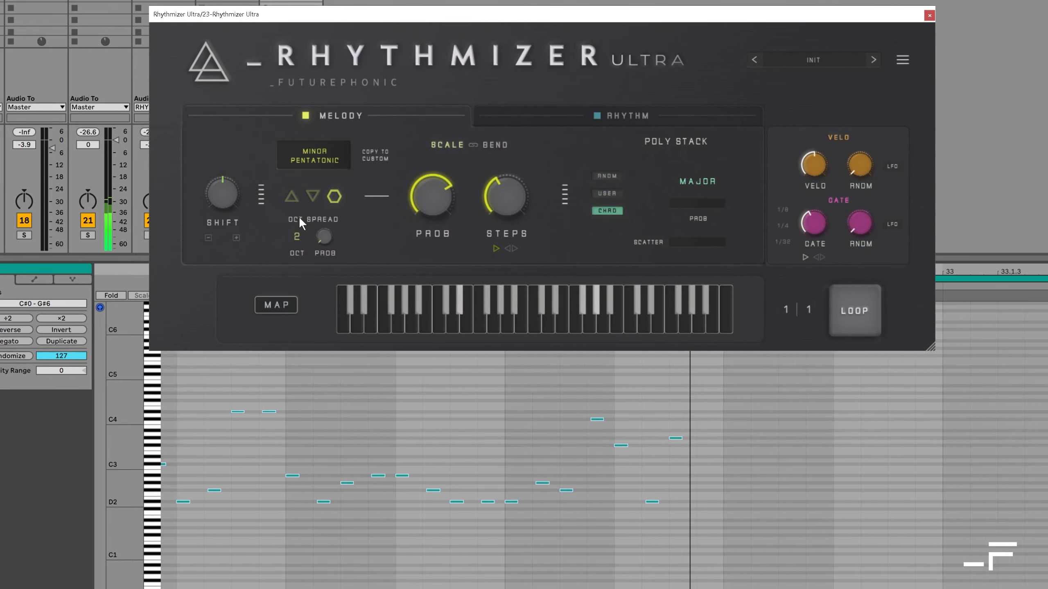
mouse_move(326, 237)
left_click_drag(325, 238, 322, 200)
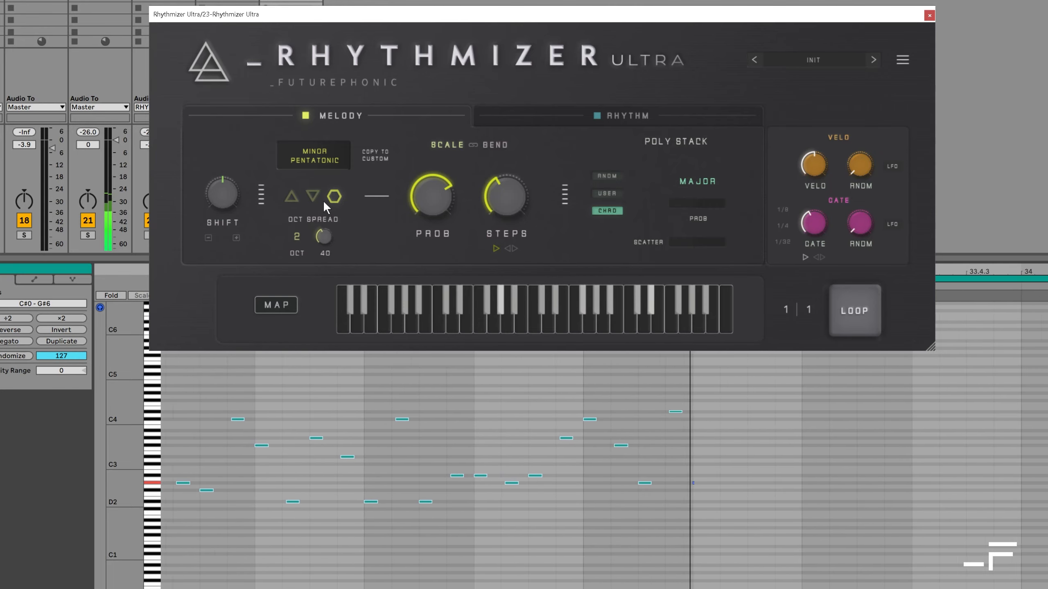
left_click_drag(298, 235, 298, 238)
mouse_move(318, 236)
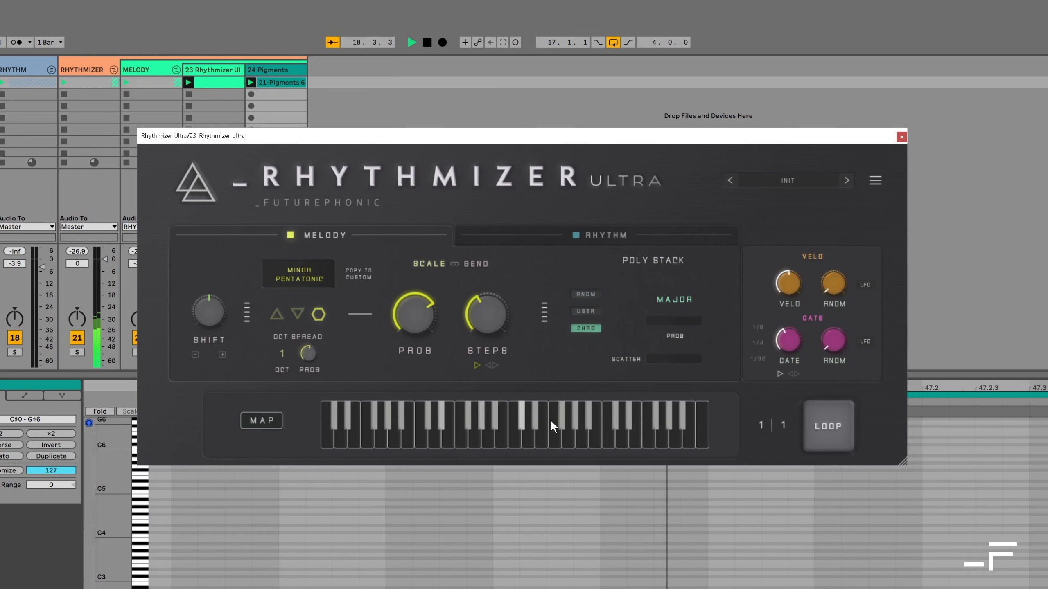
Stop playback and open the scale list, with Minor Pentatonic still selected
key("space")
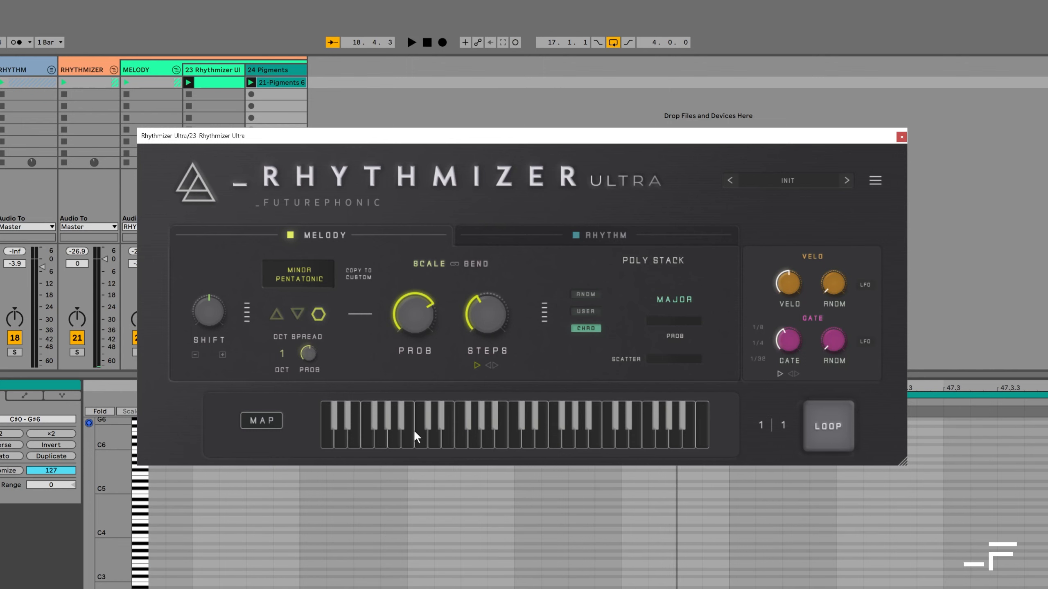
left_click(301, 277)
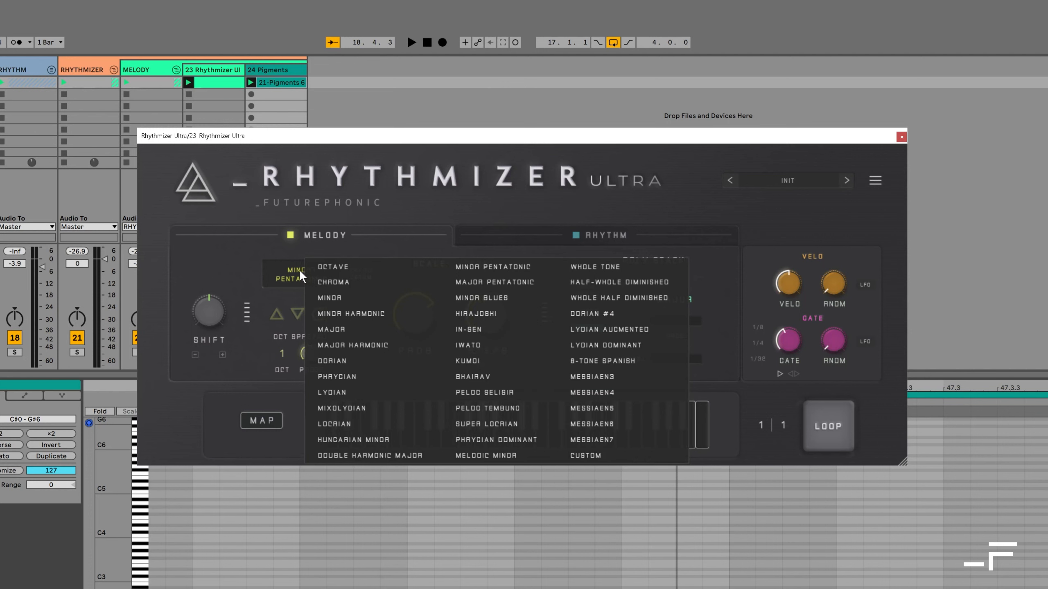
Close the scale list, copy Minor Pentatonic into the Custom scale, and begin editing its notes
left_click(436, 204)
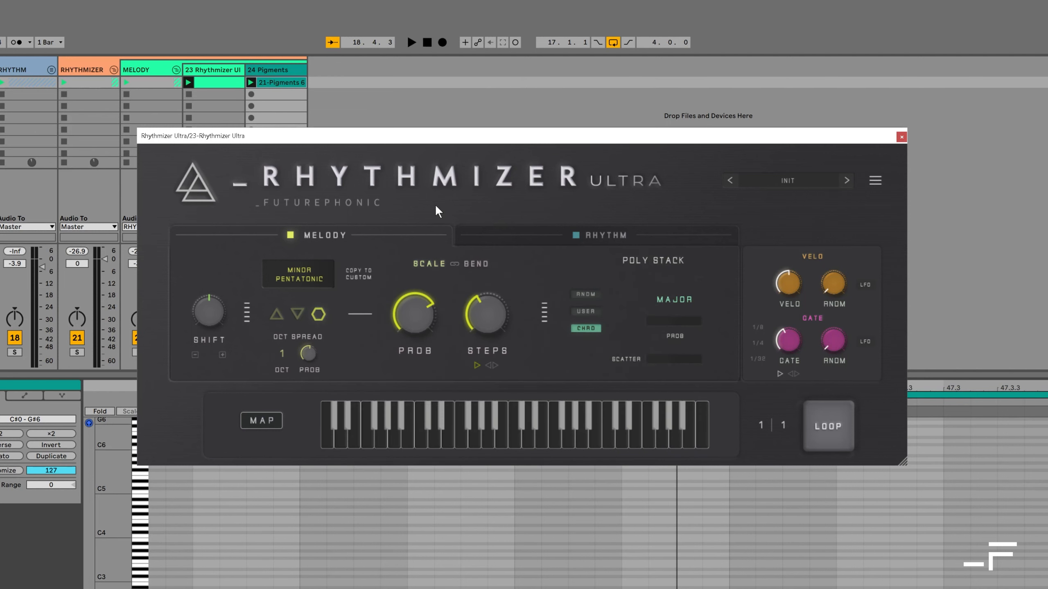
left_click(363, 273)
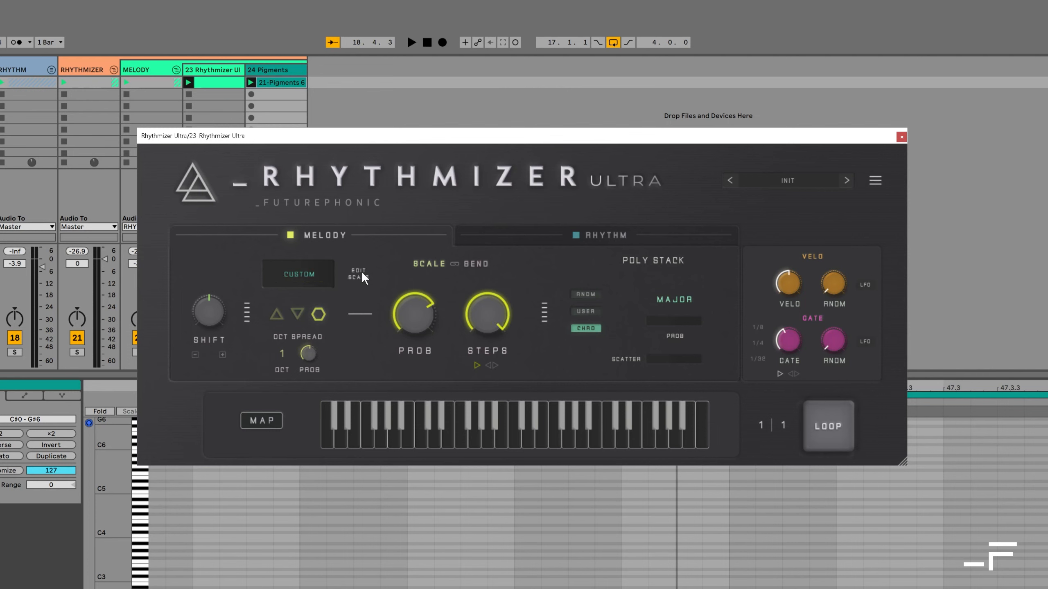
left_click(362, 274)
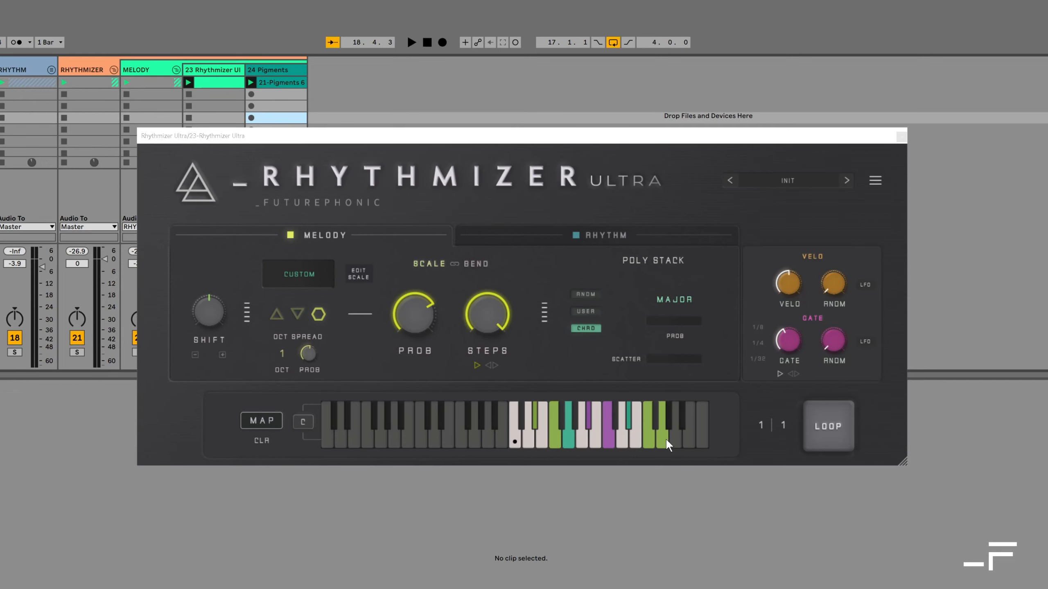
With the melody playing, remove the three highest notes and one black-key note from the custom scale
key("space")
left_click(663, 438)
left_click(648, 438)
left_click(635, 438)
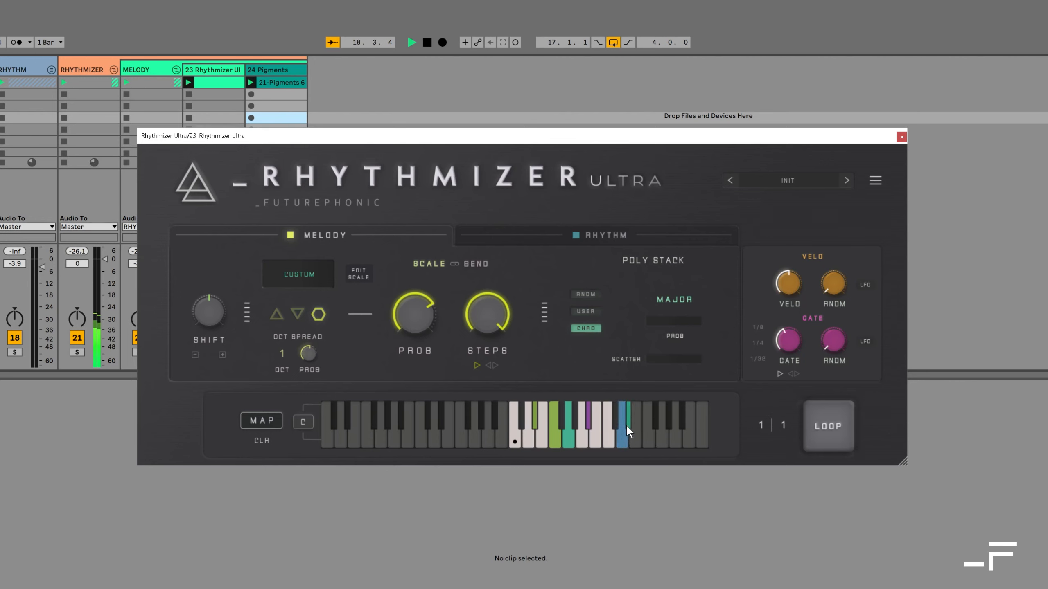
left_click(627, 422)
Restart playback, toggle a black-key scale note and extend the scale's range lower
key("space")
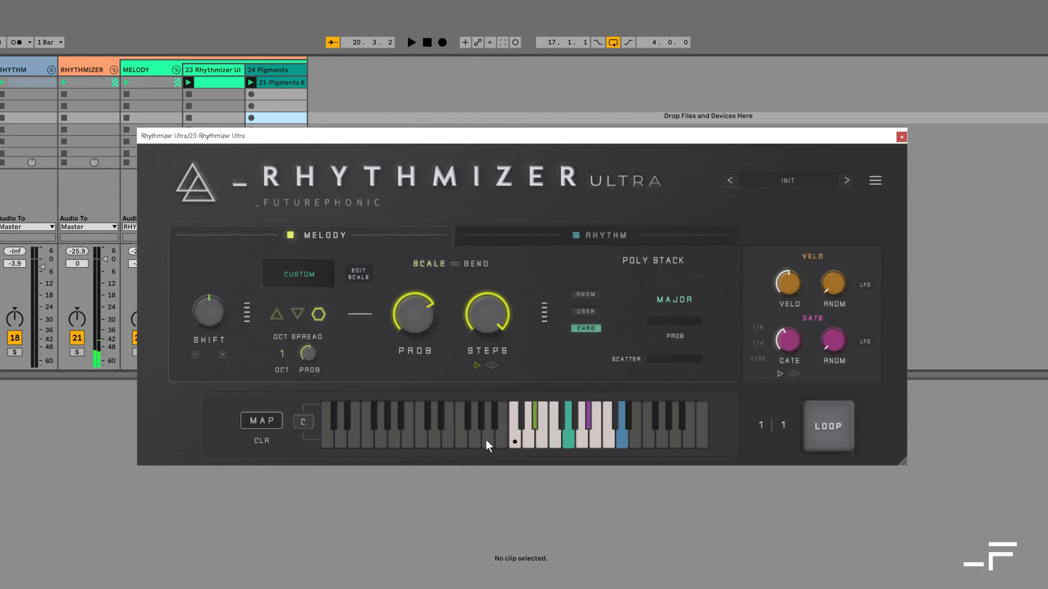
key("space")
left_click(486, 440)
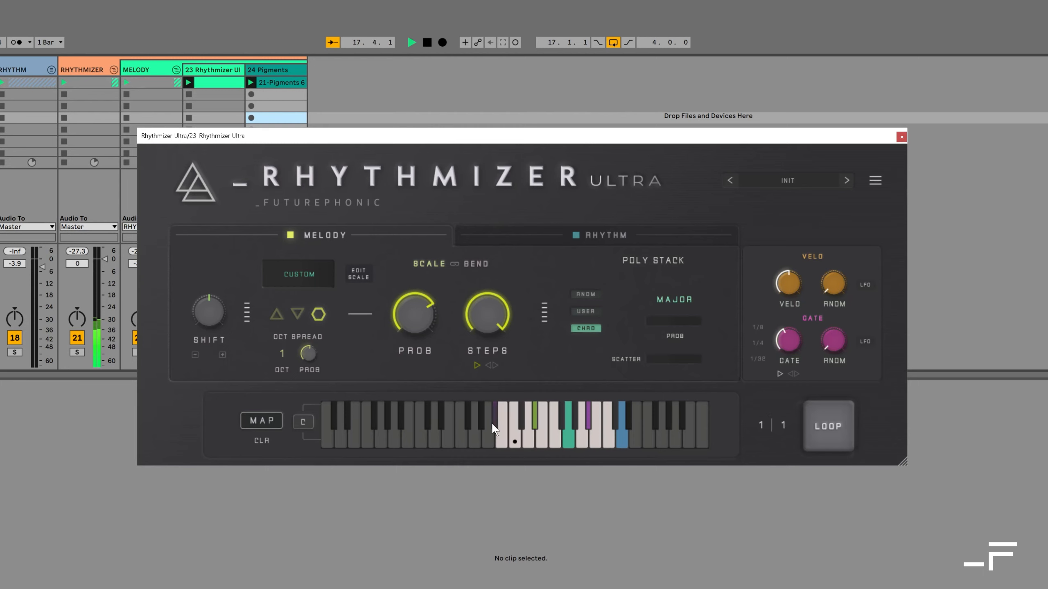
left_click(421, 439)
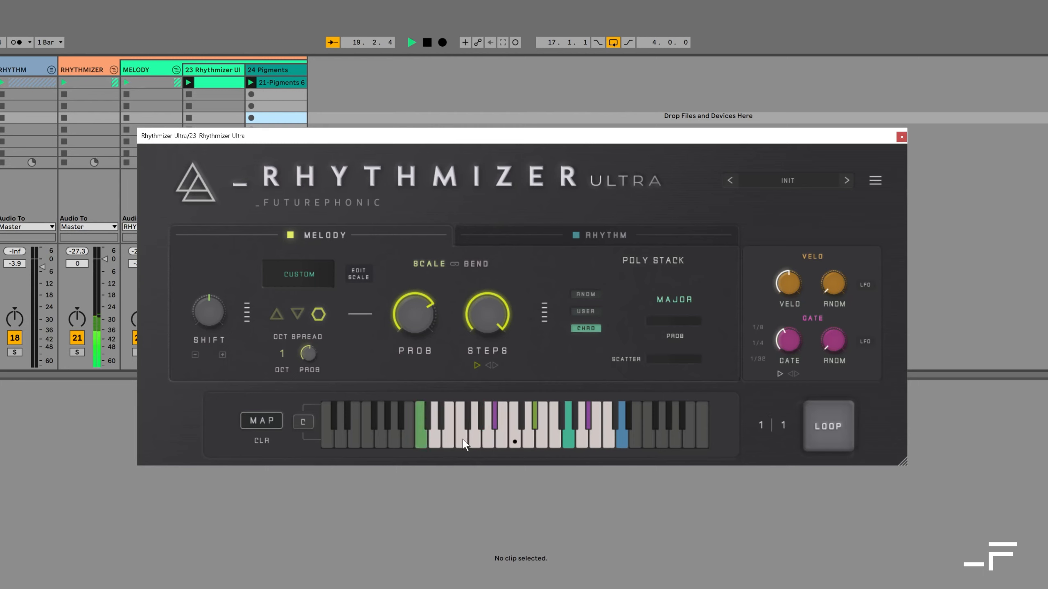
Clear the custom scale with CLR, then restart playback and extend the range down again
key("space")
left_click(265, 440)
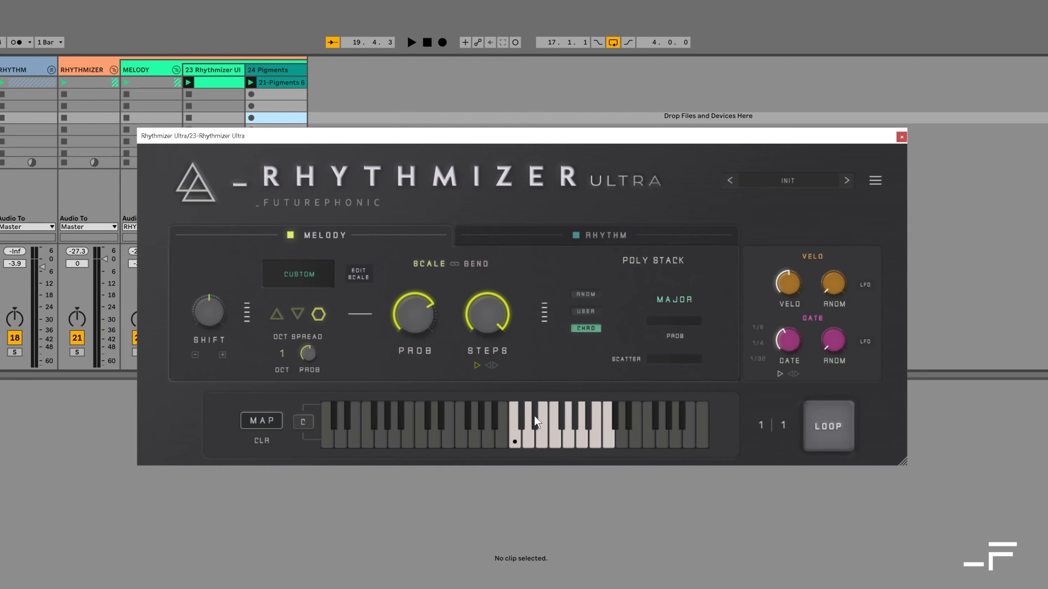
key("space")
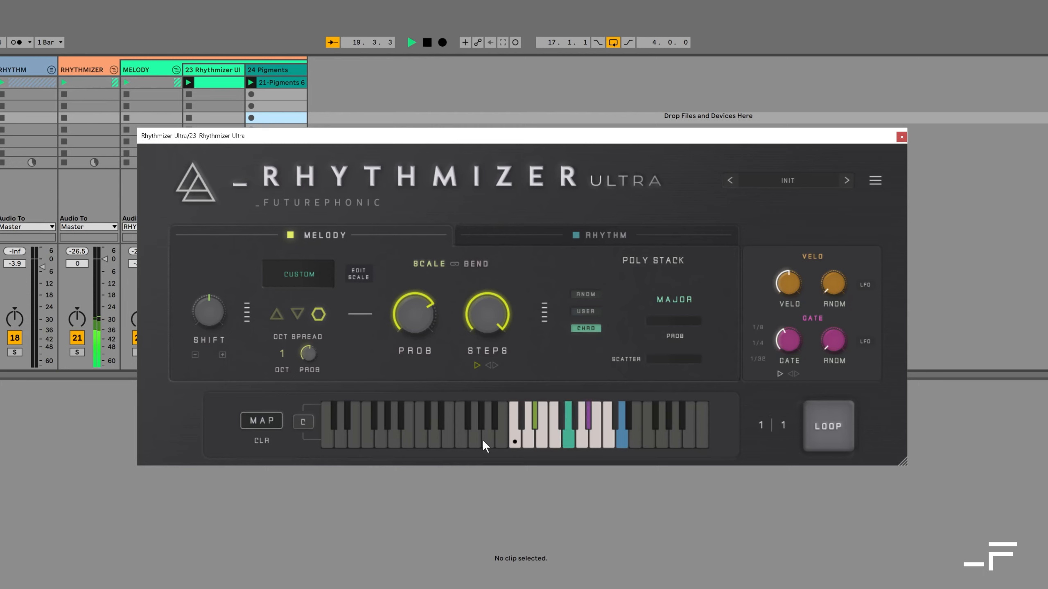
left_click(418, 438)
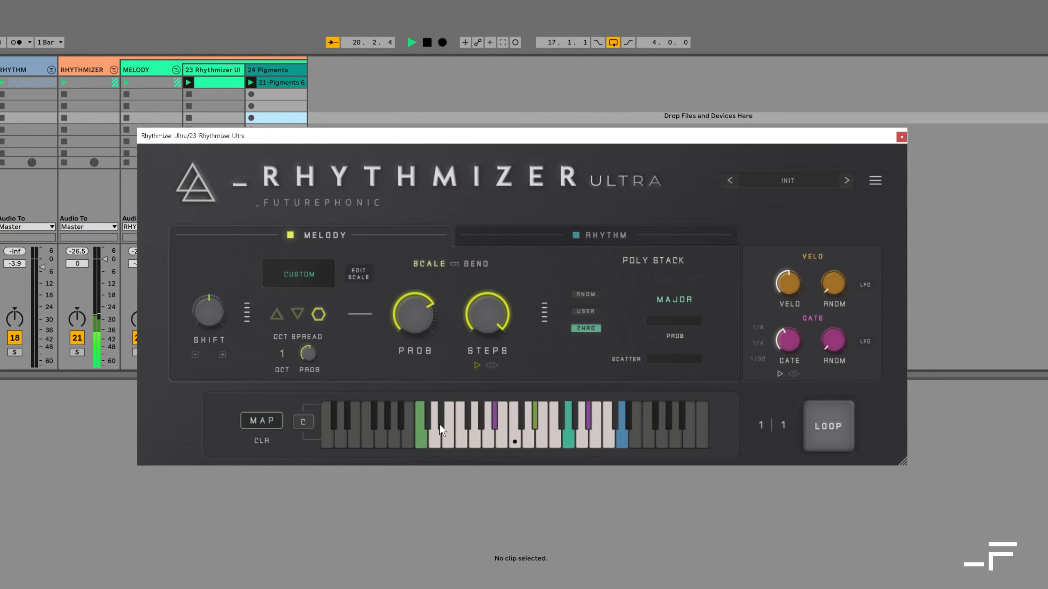
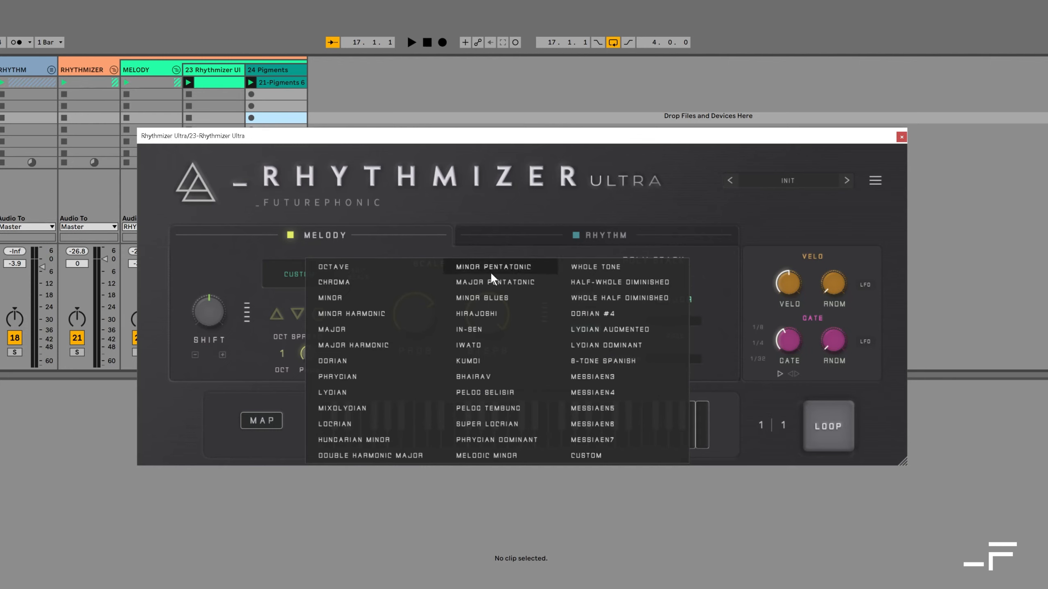
Change the Poly Stack chord type from Major to Minor and reposition the plugin window
left_click(414, 238)
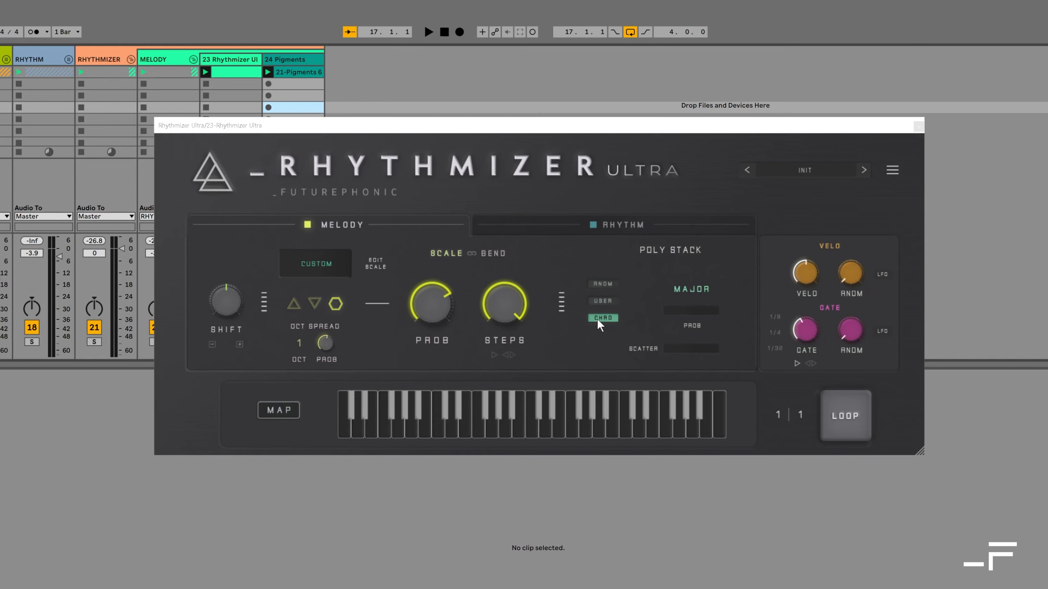
left_click(705, 291)
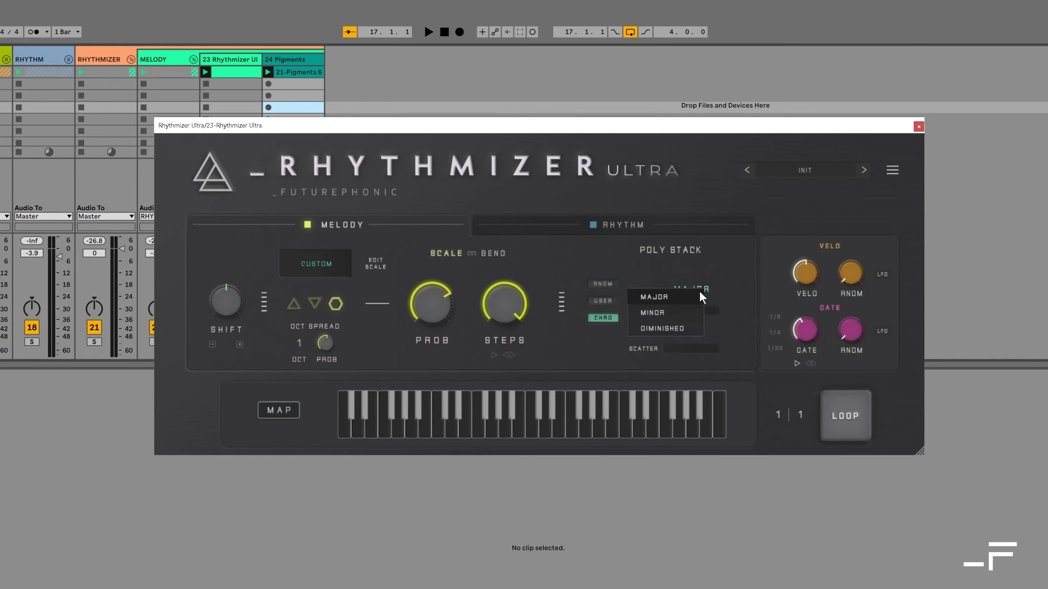
left_click(690, 316)
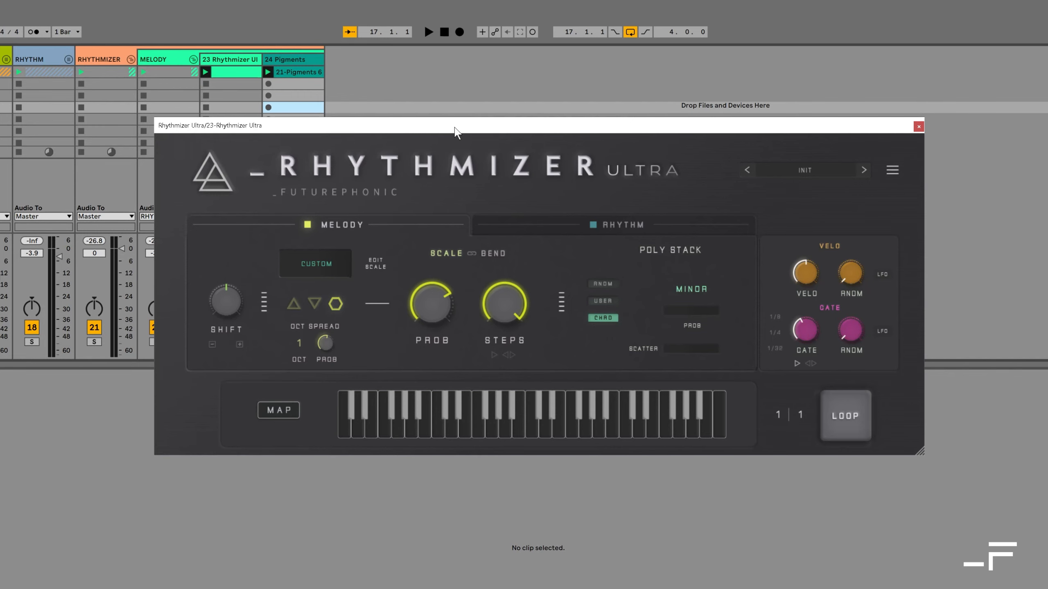
left_click_drag(456, 132, 459, 163)
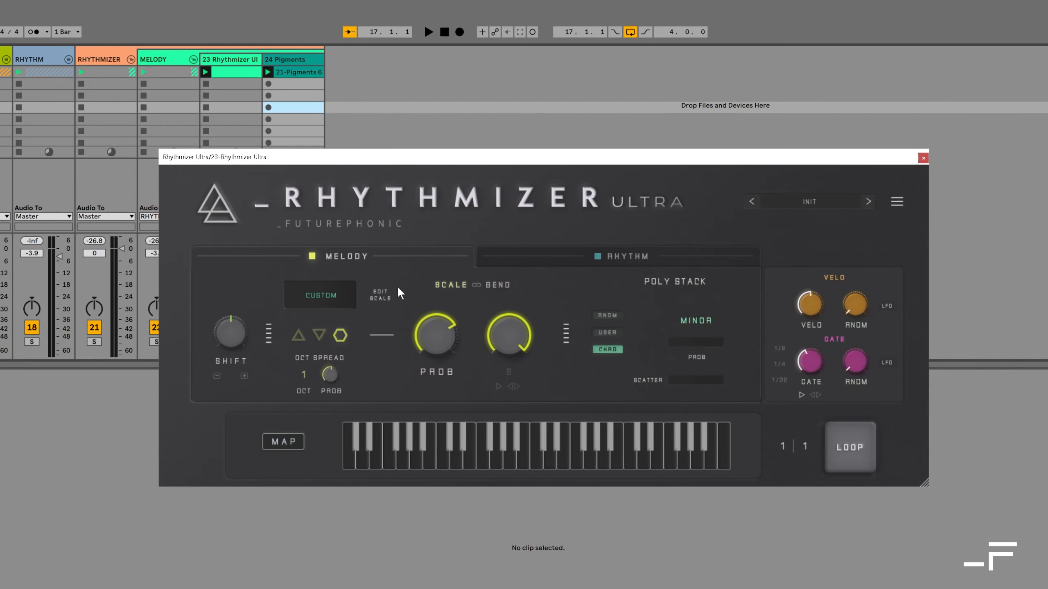
With the Pigments clip open, set the Poly Stack stacking probability to about 32
left_click(295, 74)
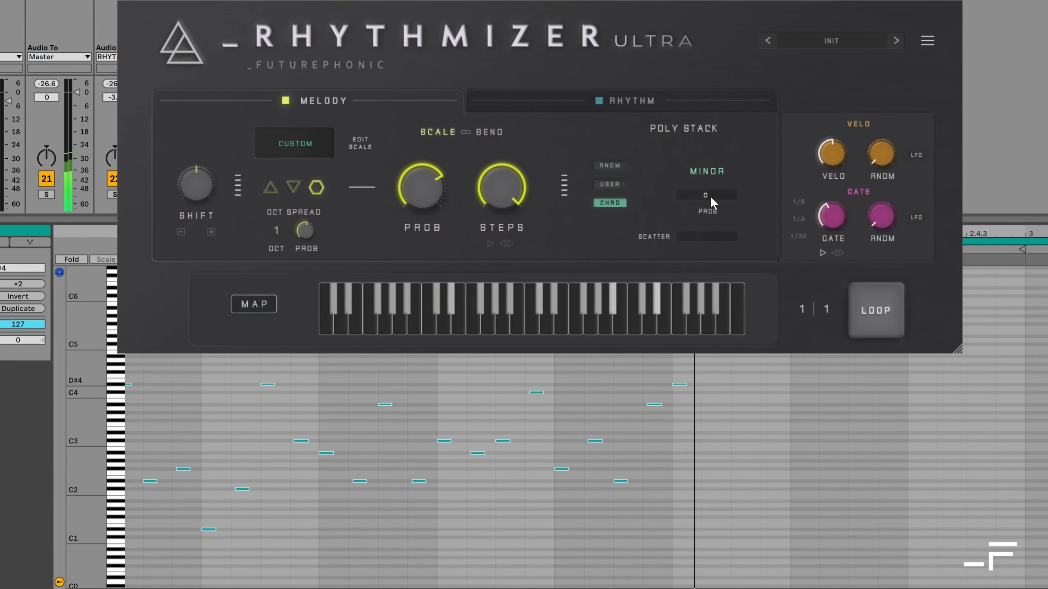
left_click_drag(711, 195, 721, 120)
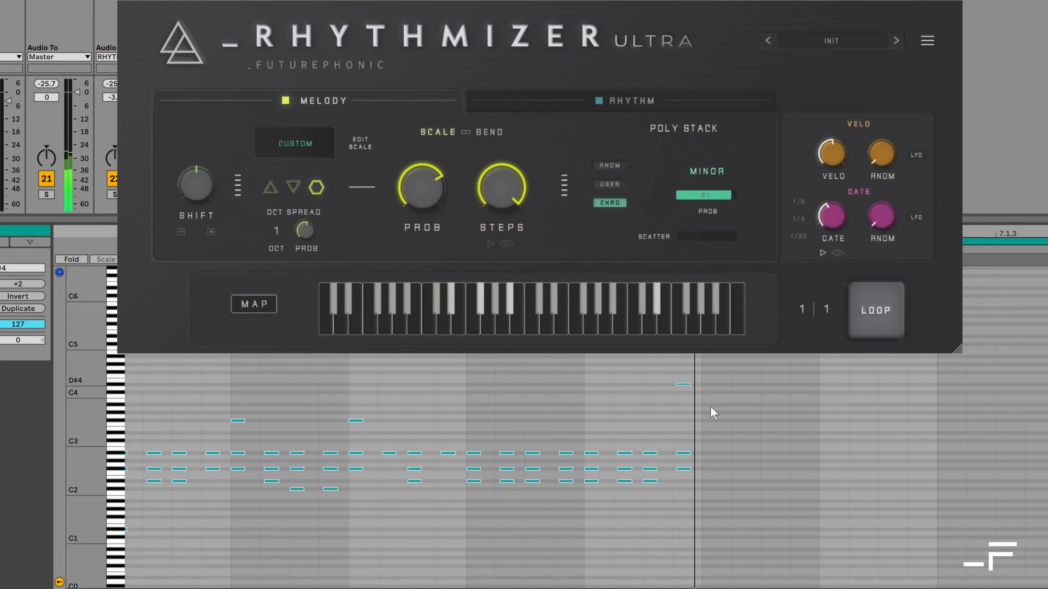
mouse_move(722, 196)
left_mouse_down()
mouse_move(709, 246)
mouse_move(720, 189)
left_mouse_up()
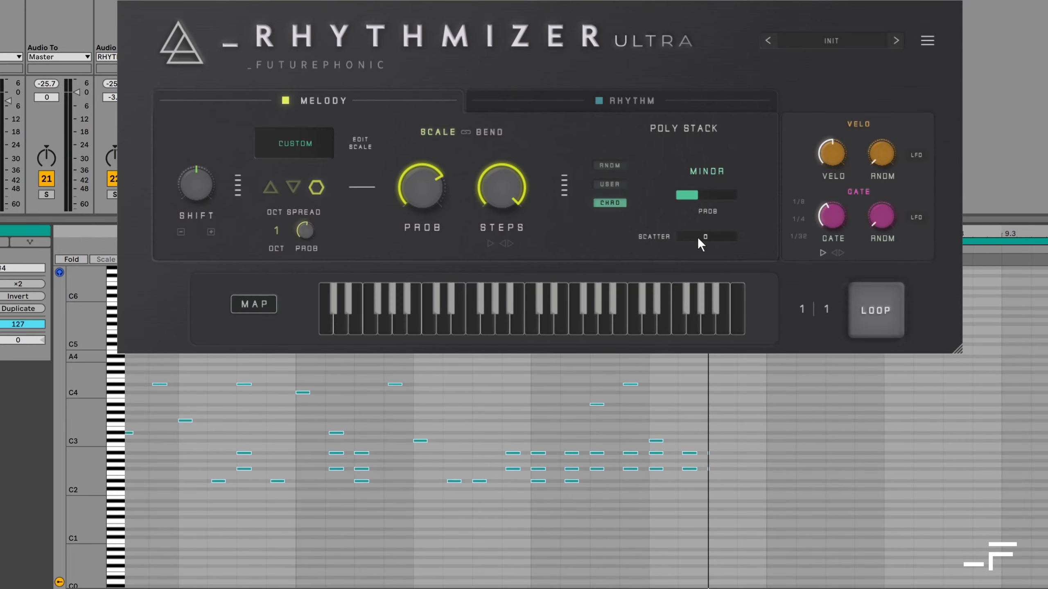
key("ctrl+z")
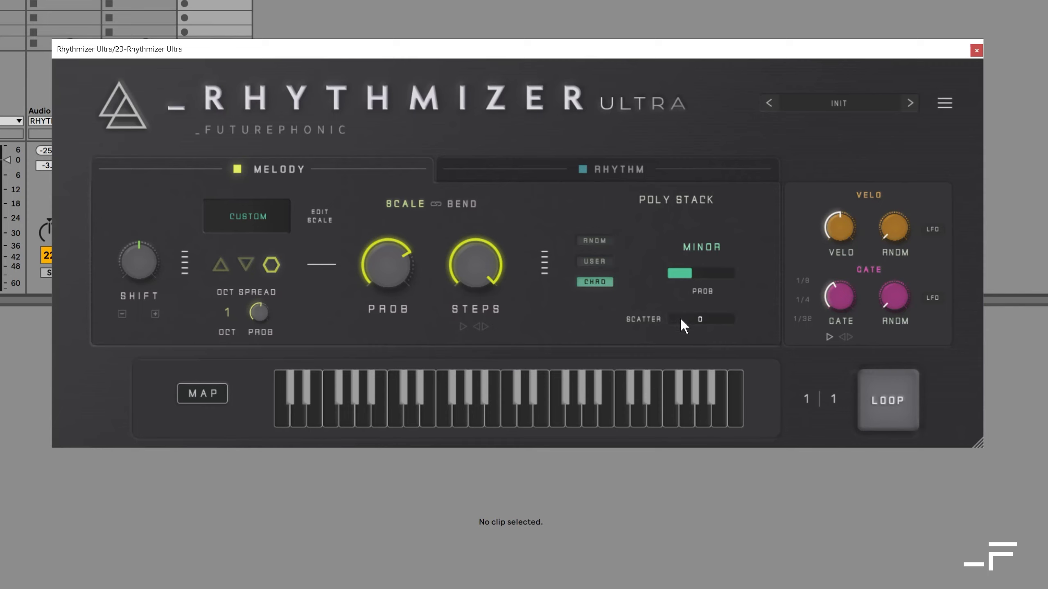
Add scatter of 22 and switch Poly Stack to random voices with higher probability
mouse_move(681, 319)
left_mouse_down()
mouse_move(683, 288)
mouse_move(689, 310)
mouse_move(679, 323)
left_mouse_up()
left_click(599, 243)
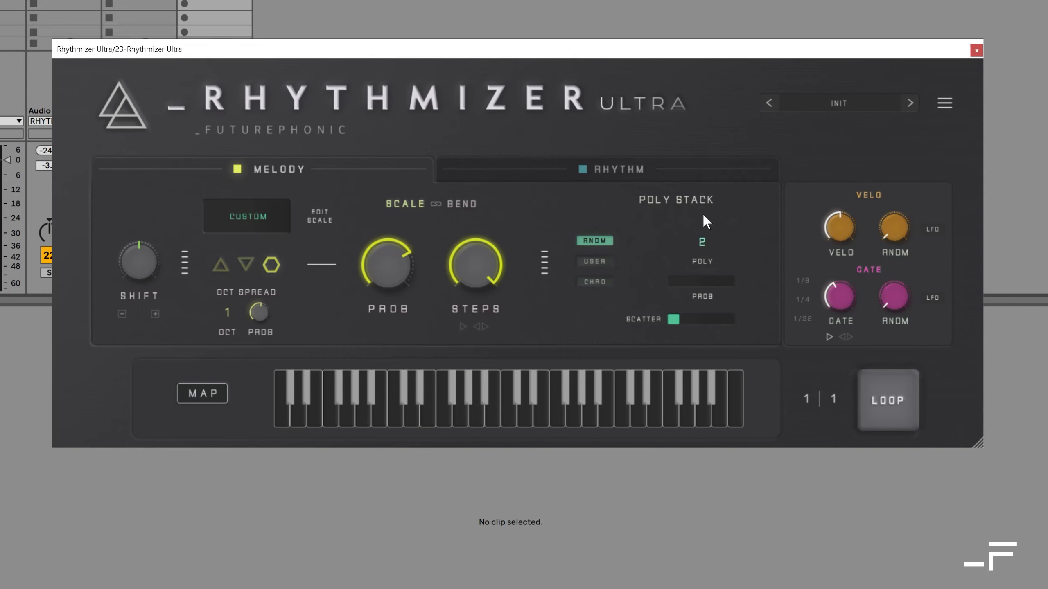
left_click_drag(709, 286, 694, 158)
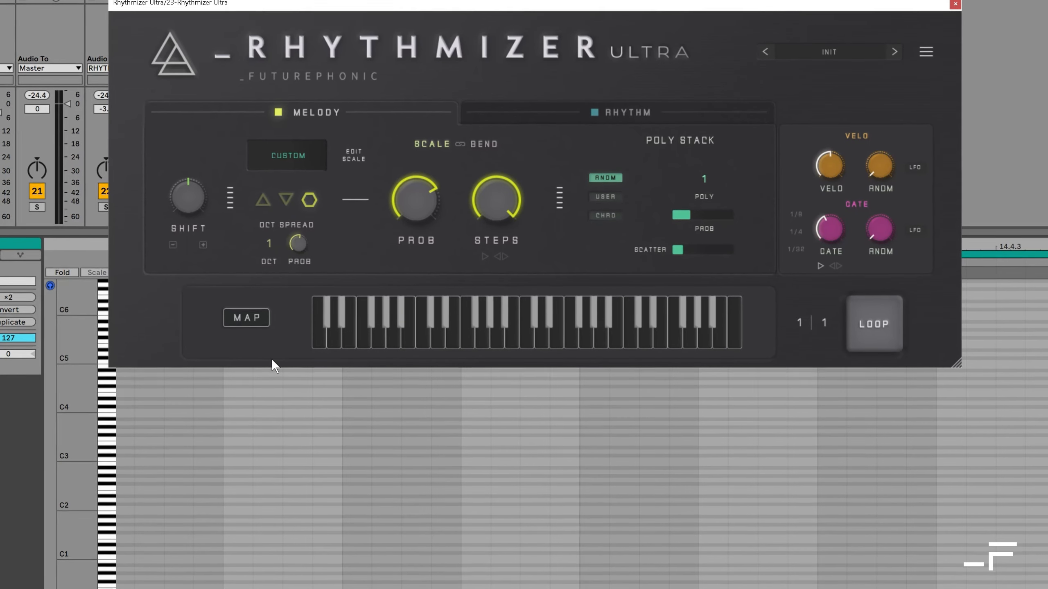
left_click(255, 423)
Stack two random notes and raise the stacking probability to 69
left_click_drag(697, 212, 704, 189)
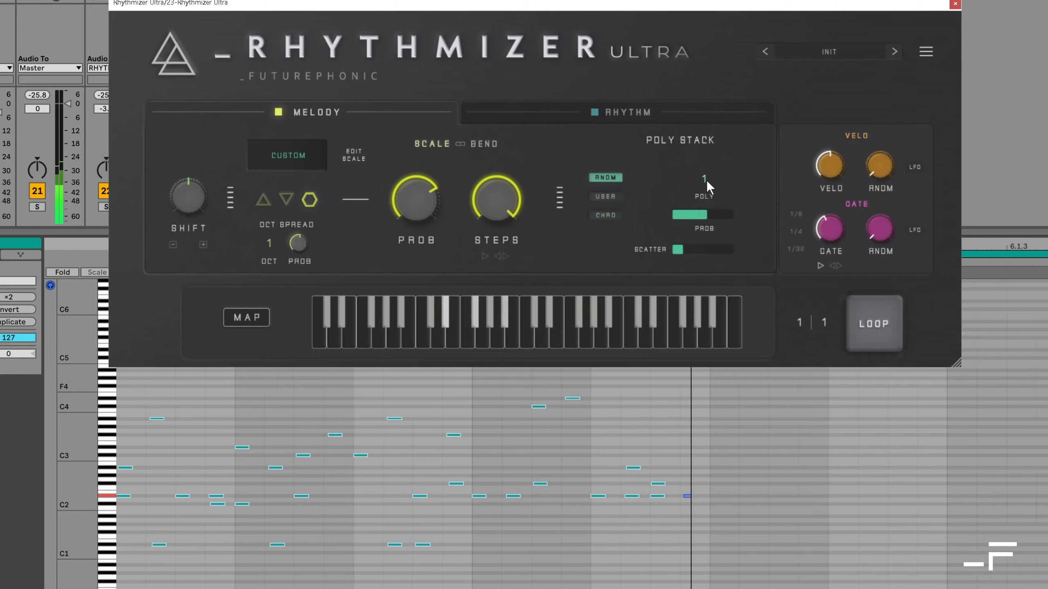
left_click_drag(706, 179, 708, 162)
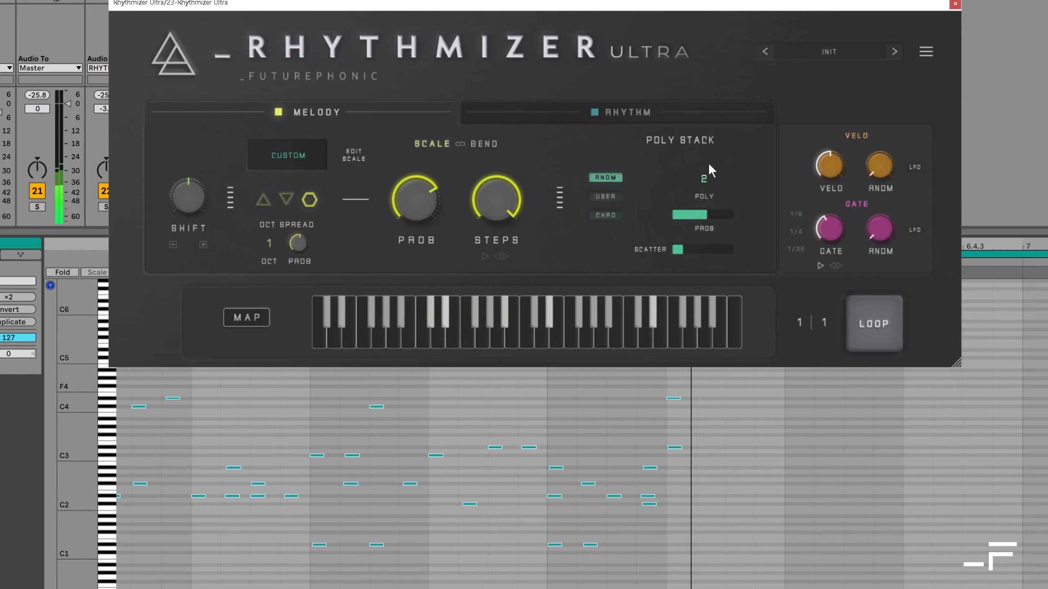
left_click_drag(711, 199, 707, 167)
left_click_drag(705, 213, 705, 192)
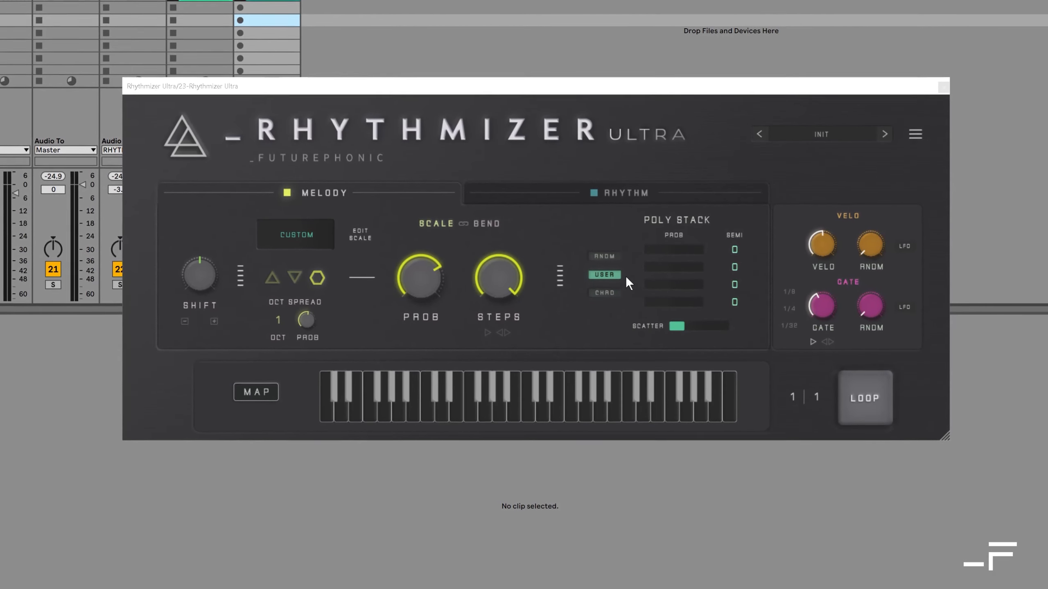
Set the user stack intervals, including +3 and +2 semitones, and give the third and fourth voices probability
left_click(736, 249)
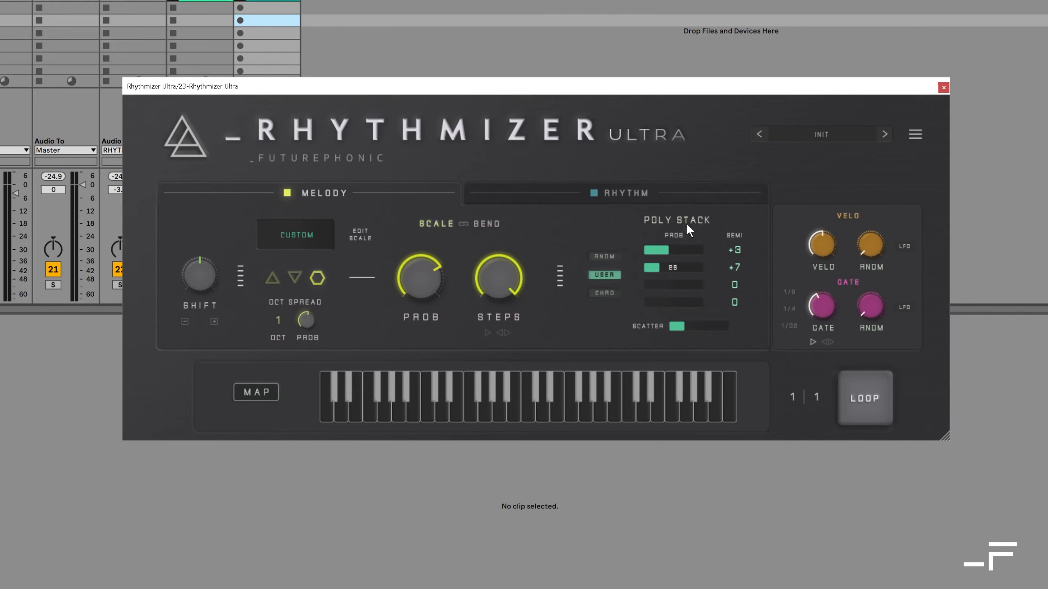
left_click_drag(734, 284, 733, 237)
left_click(674, 285)
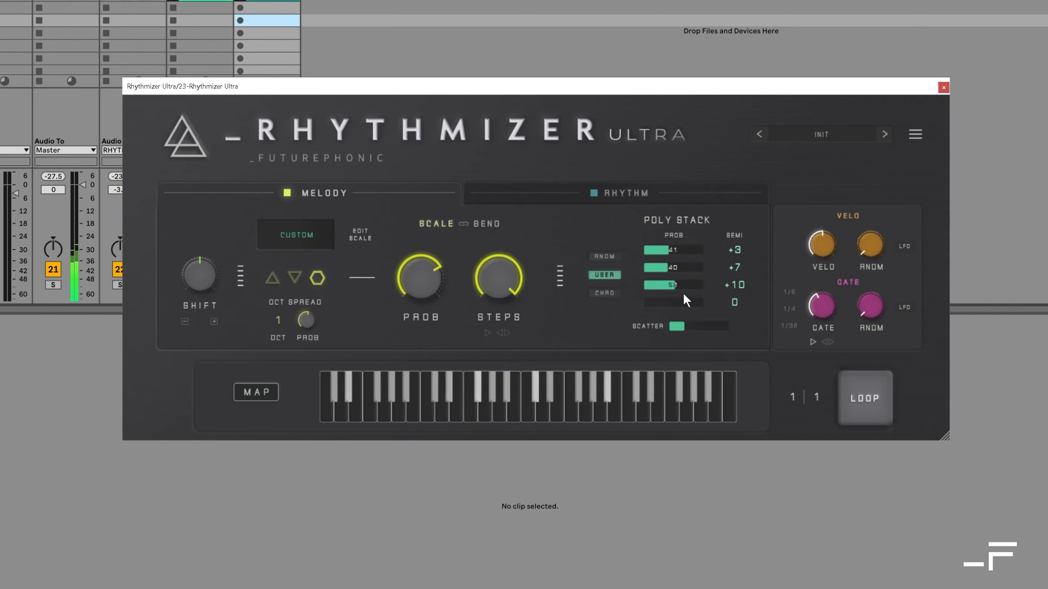
left_click_drag(734, 303, 721, 319)
left_click(681, 300)
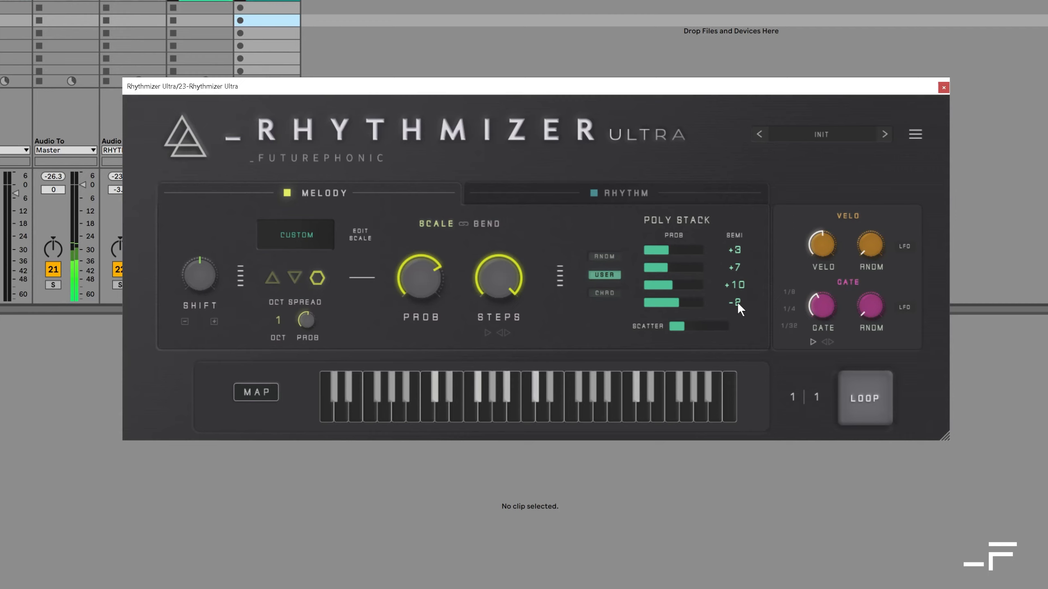
left_click(676, 305)
left_click_drag(735, 302, 679, 307)
left_click(671, 304)
Fine-tune the first two voices' probabilities, return Poly Stack to Random and show the Bend LFO
left_click(690, 267)
left_click(679, 250)
left_click(684, 267)
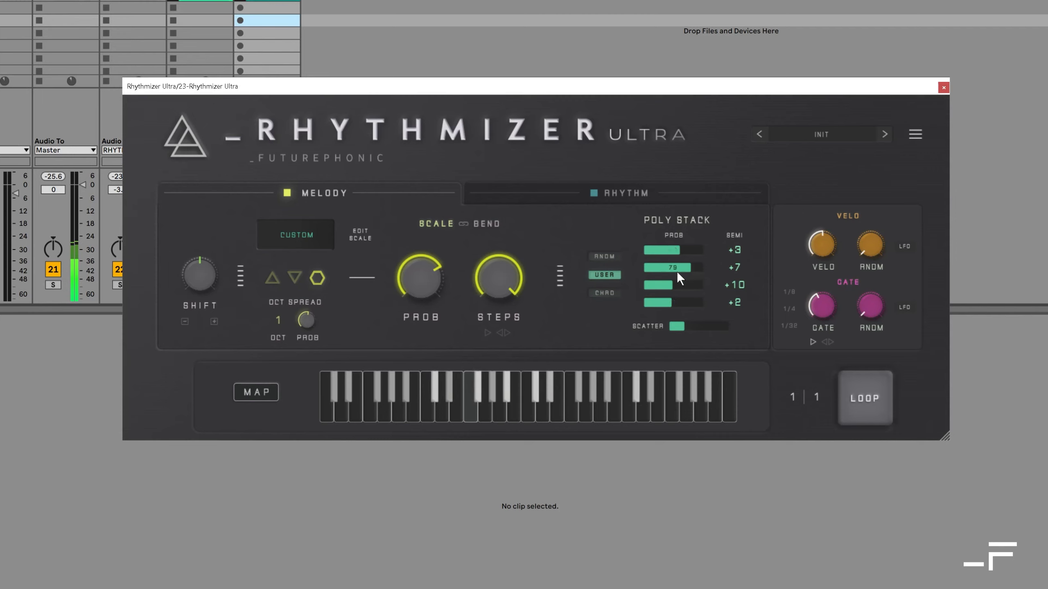
left_click(669, 284)
left_click(677, 268)
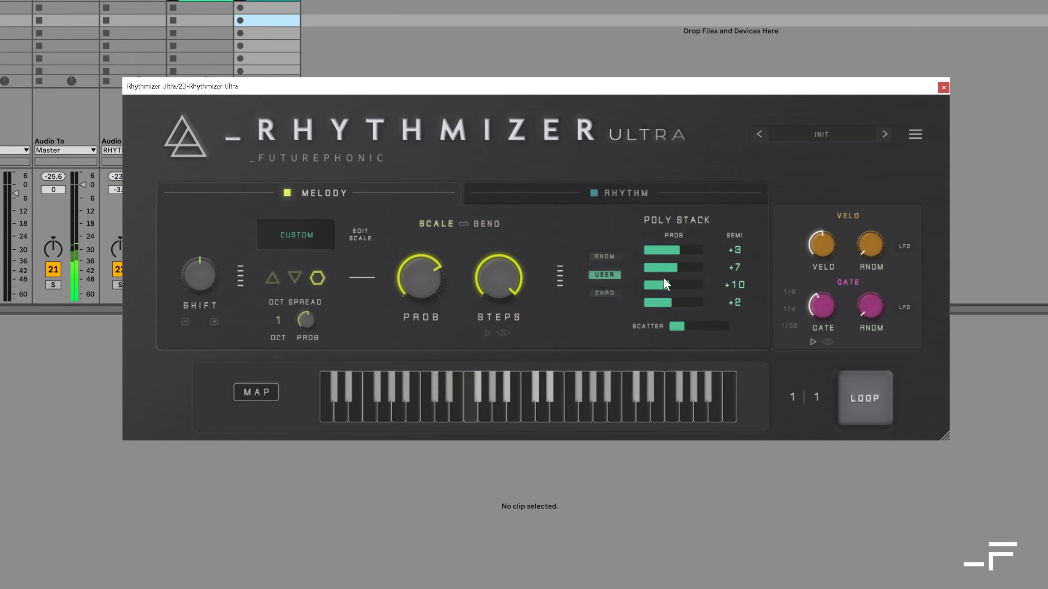
left_click(600, 257)
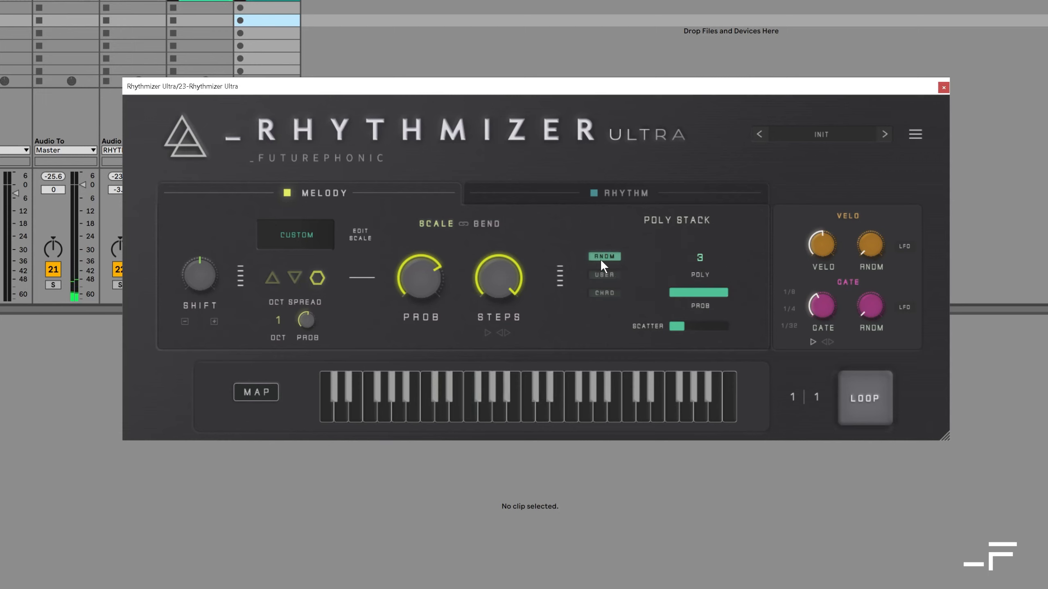
left_click(481, 222)
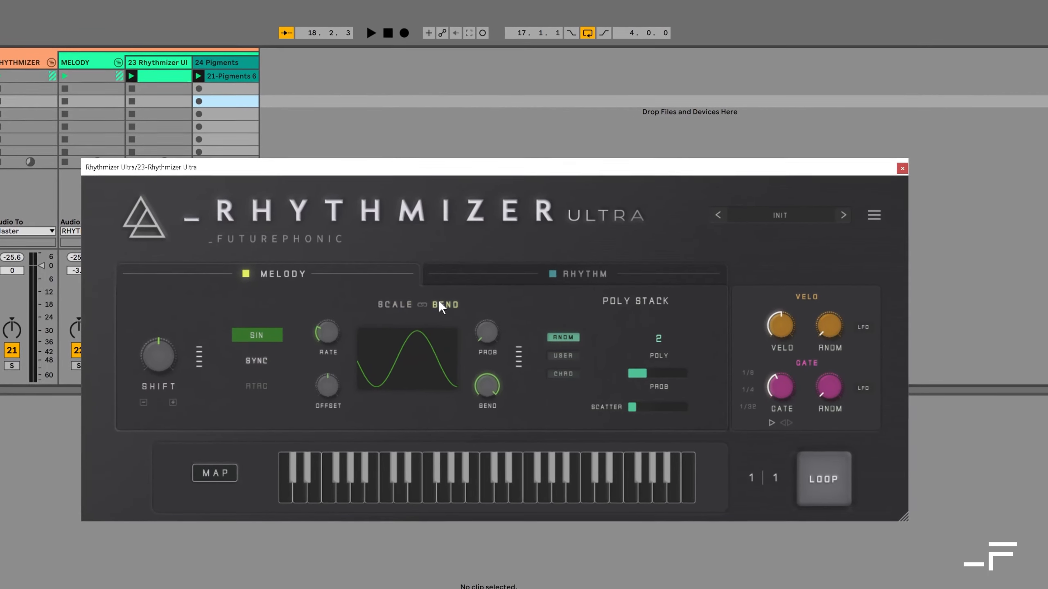
During playback, raise bend probability to 66, test Pigments' pitch bend, and set bend depth to 14
key("space")
left_click_drag(480, 342, 468, 241)
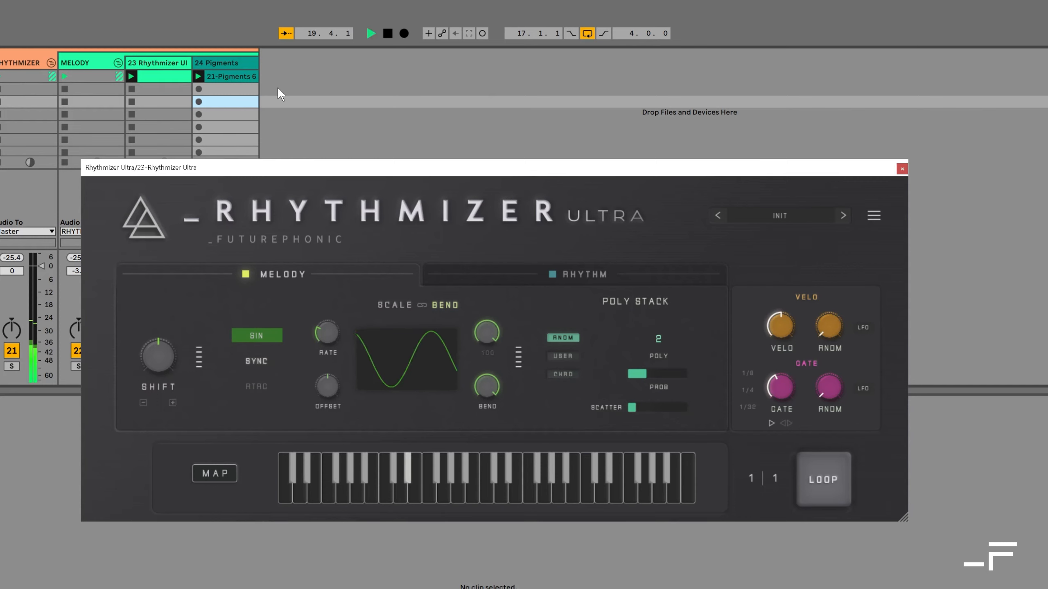
left_click(229, 63)
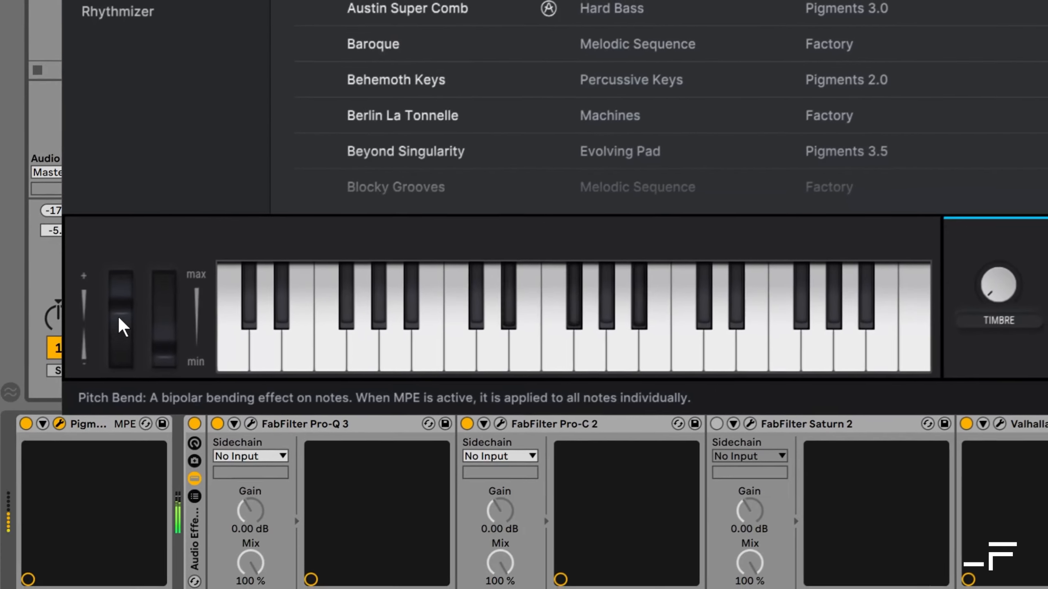
left_click_drag(127, 320, 128, 342)
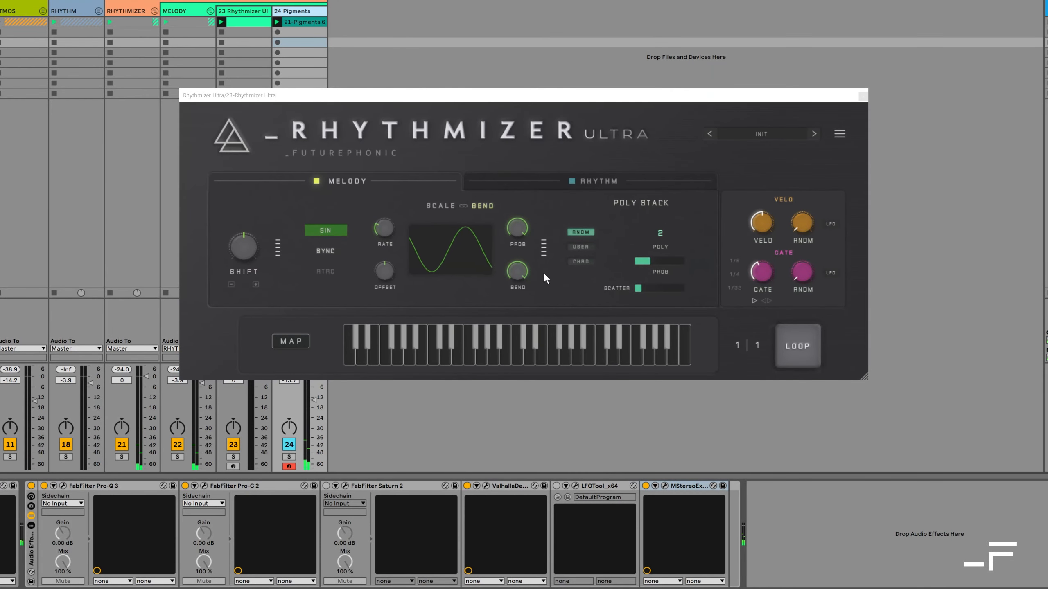
left_click_drag(521, 266, 504, 328)
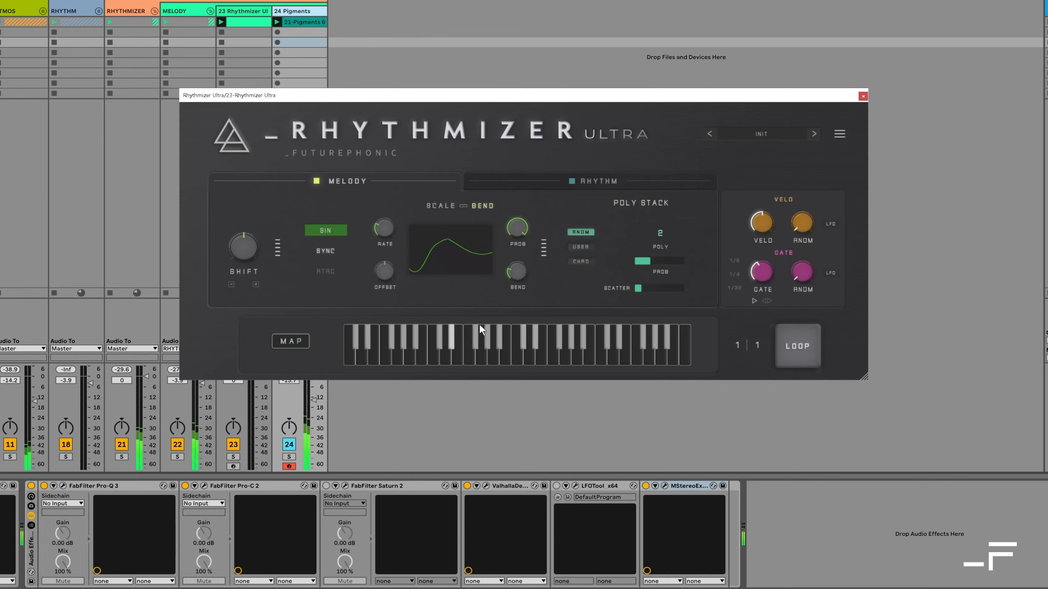
left_click_drag(519, 269, 512, 292)
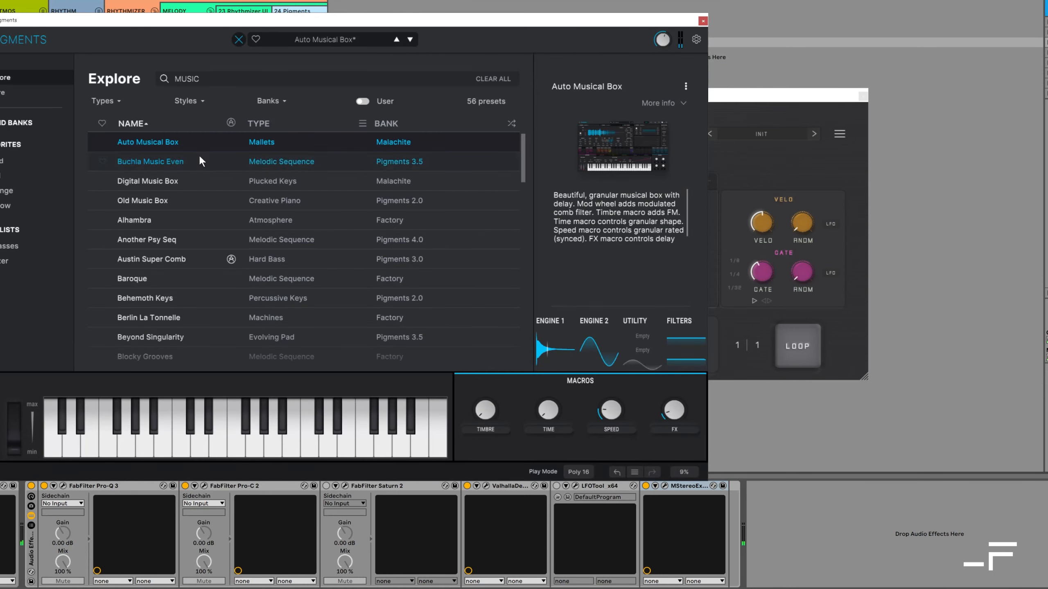
Close the Pigments preset browser to reveal the Auto Musical Box synth panel
left_click(239, 40)
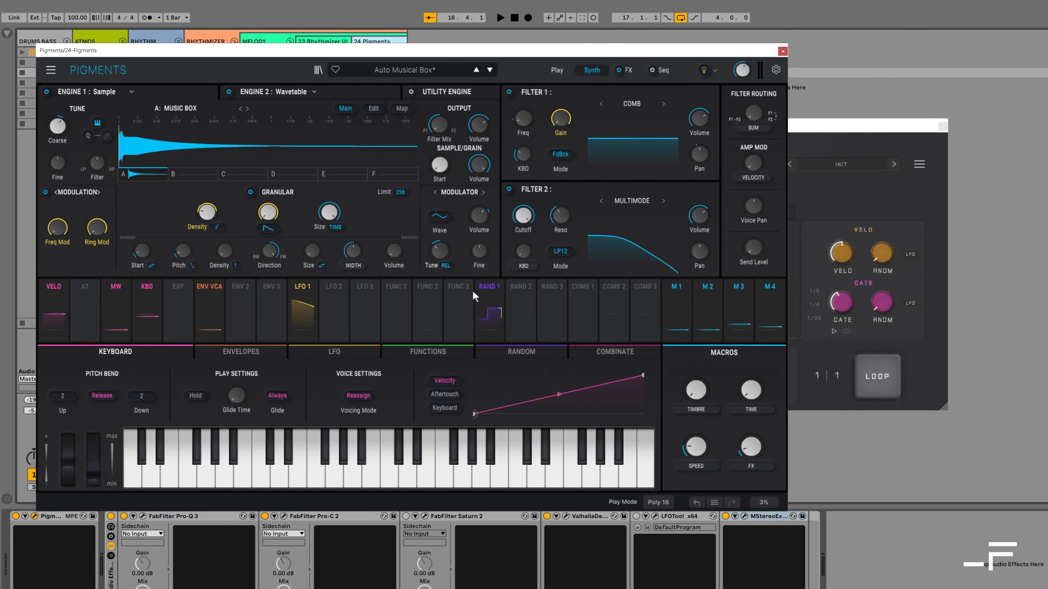
Close Pigments and set the bend LFO rate to 1/2
left_click(782, 52)
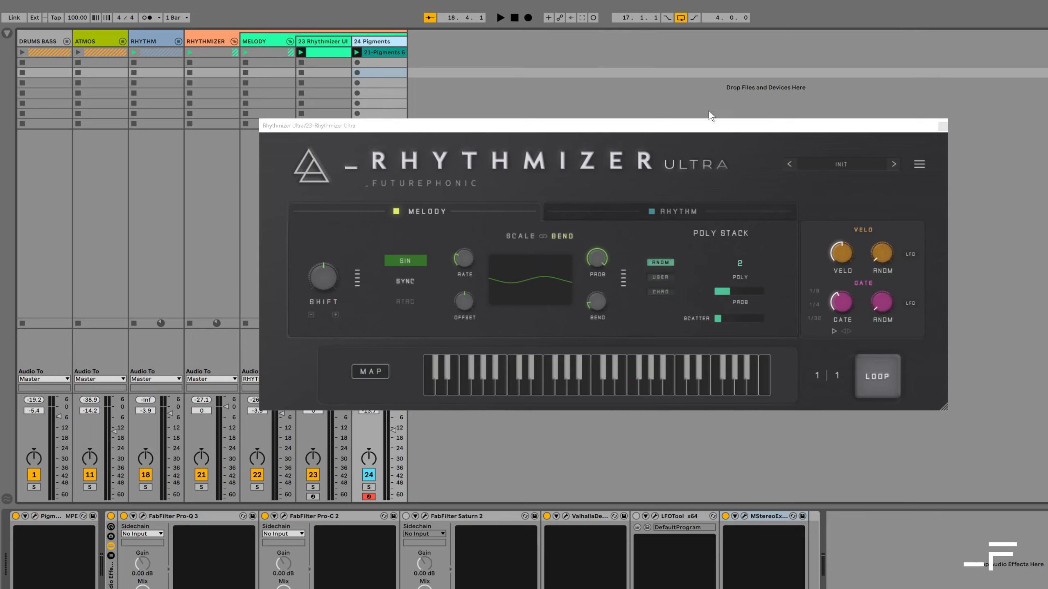
left_click(597, 302)
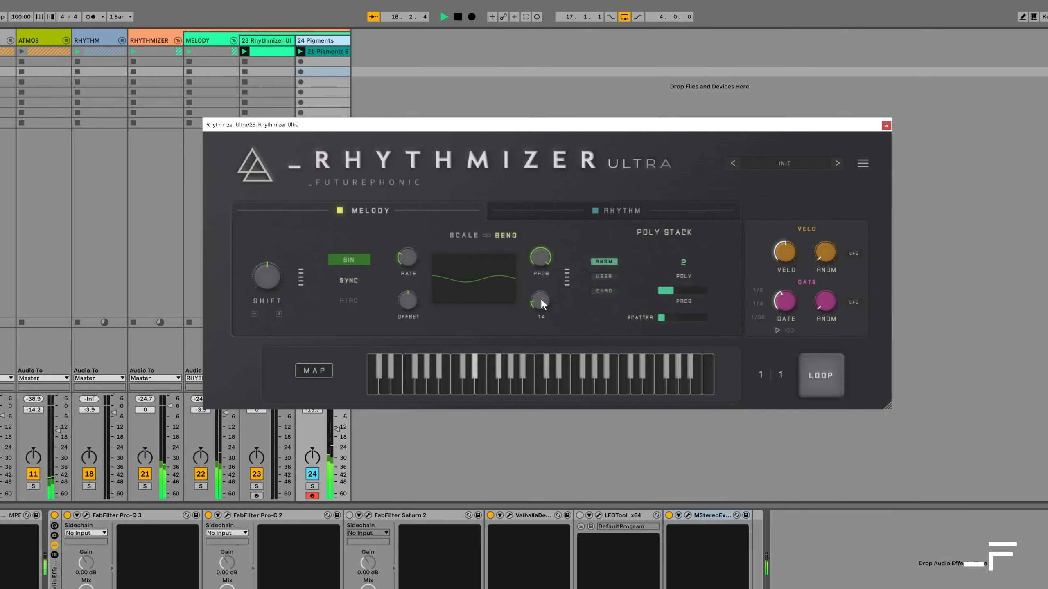
mouse_move(408, 257)
left_click_drag(407, 256, 408, 240)
Try free LFO rates of 19.2 Hz and 14.9 Hz, then turn tempo sync back on
left_click(348, 280)
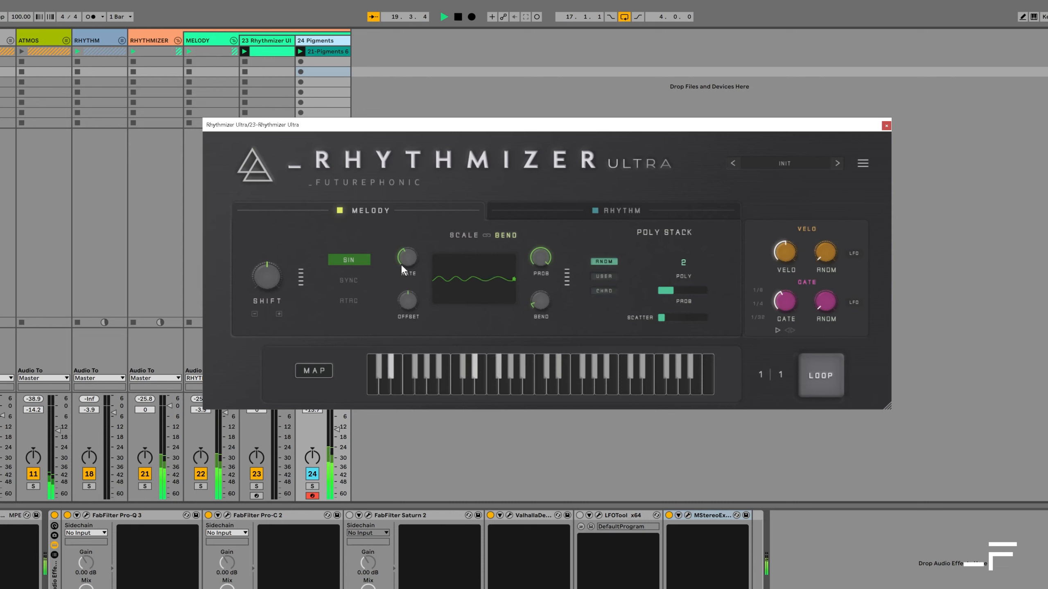
left_click_drag(404, 259, 414, 211)
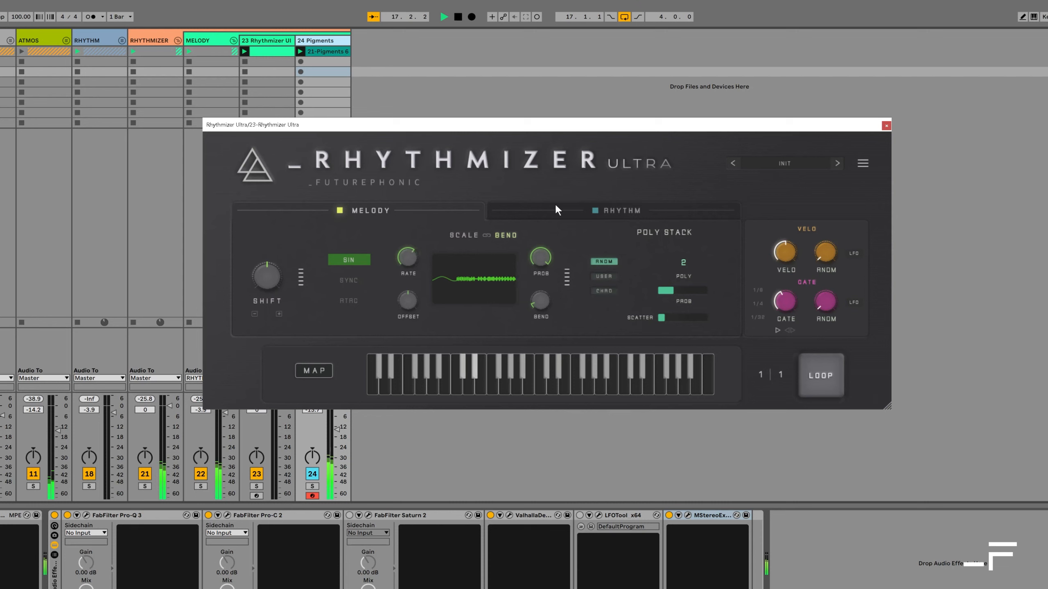
left_click_drag(406, 252, 408, 274)
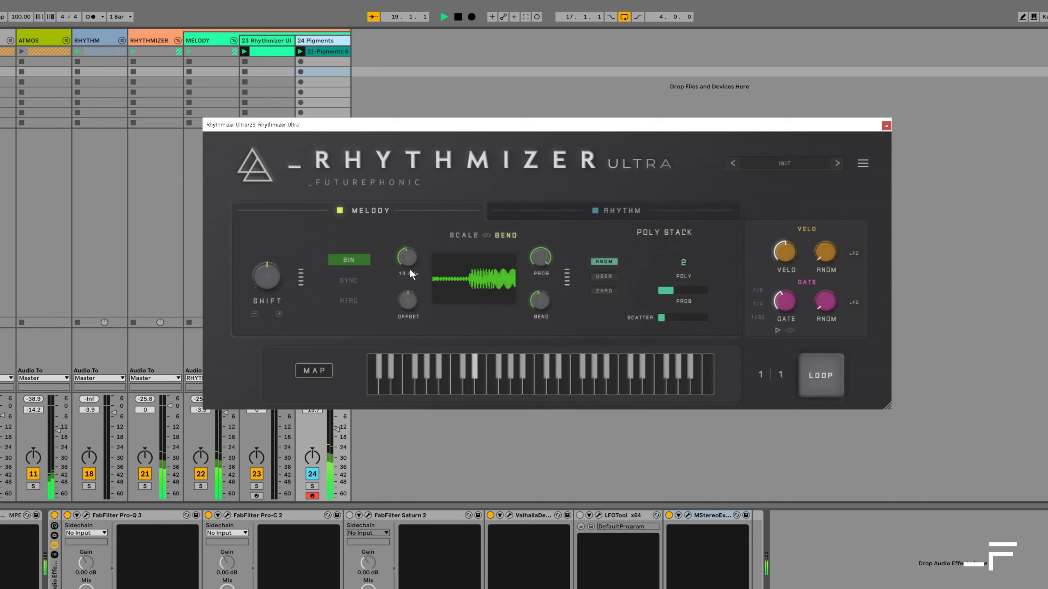
left_click(347, 279)
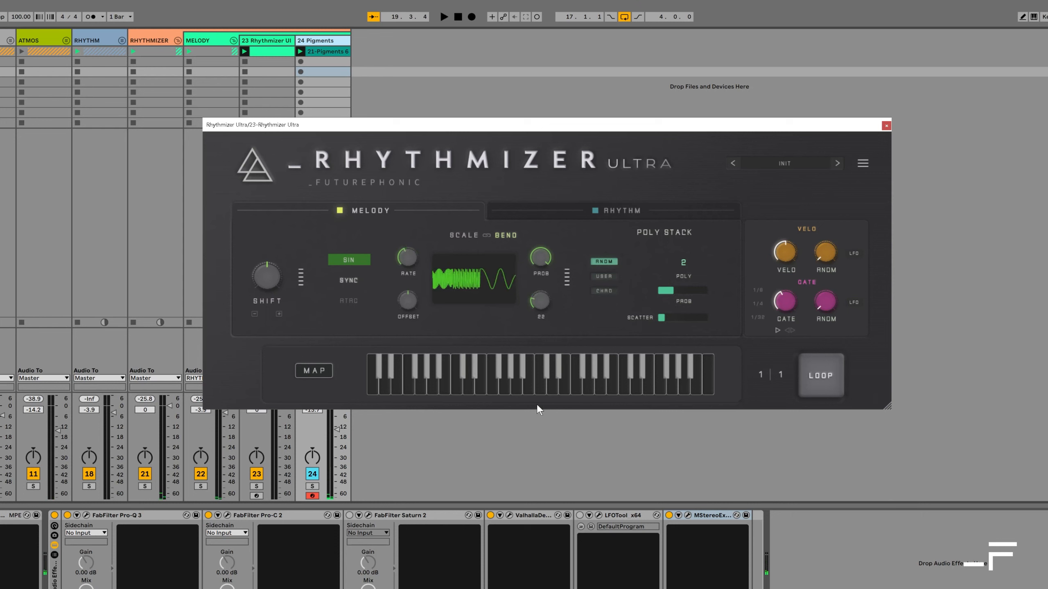
Try a Random LFO shape at rate 1/8, bend depth 64, with retrigger on
left_click(348, 259)
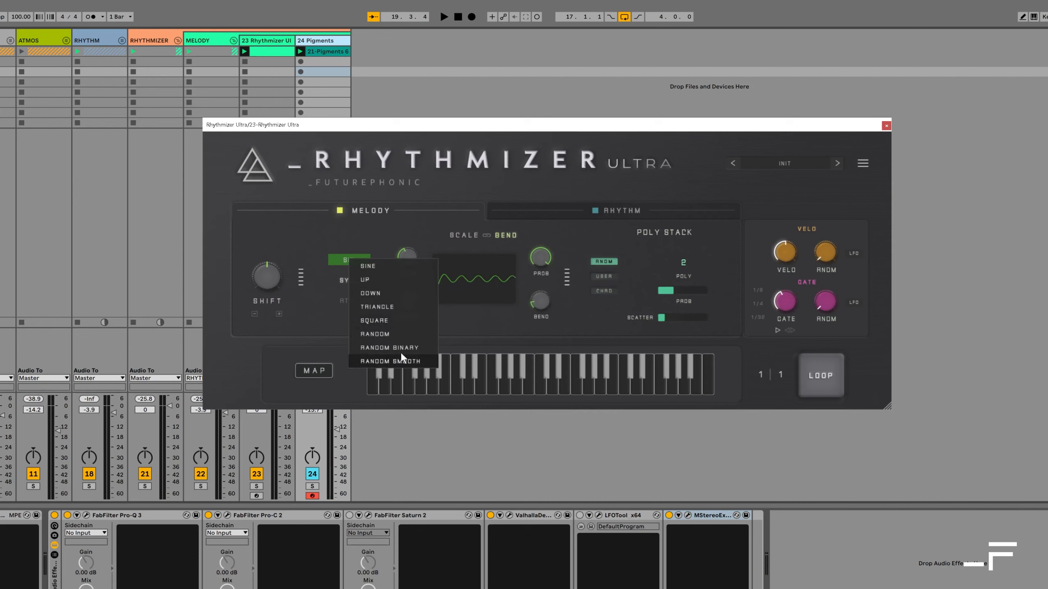
left_click(398, 335)
mouse_move(406, 255)
left_click_drag(406, 258, 409, 212)
mouse_move(543, 296)
left_click_drag(543, 296, 553, 198)
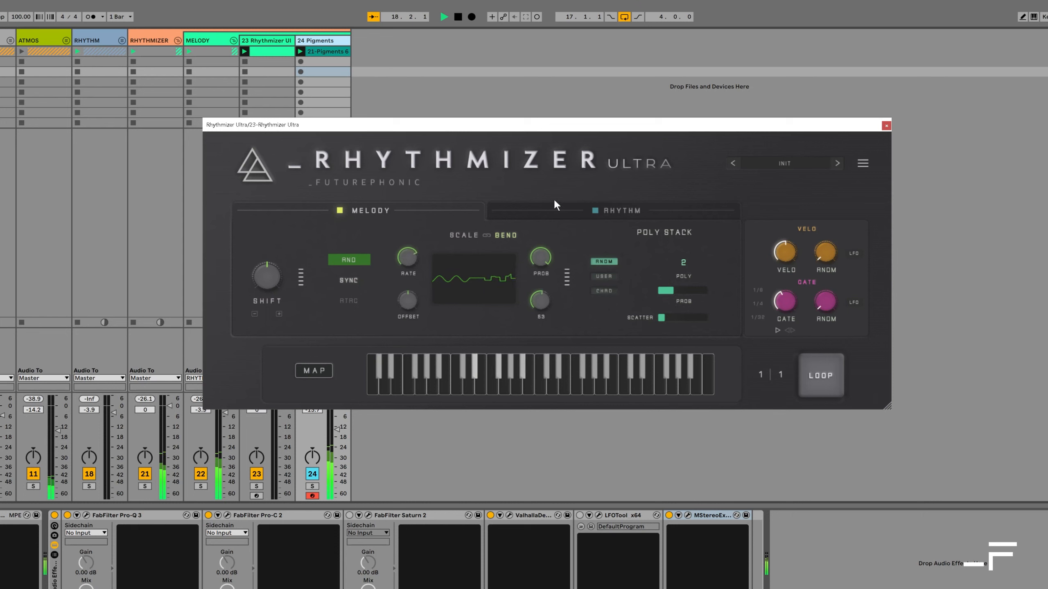
left_click(355, 298)
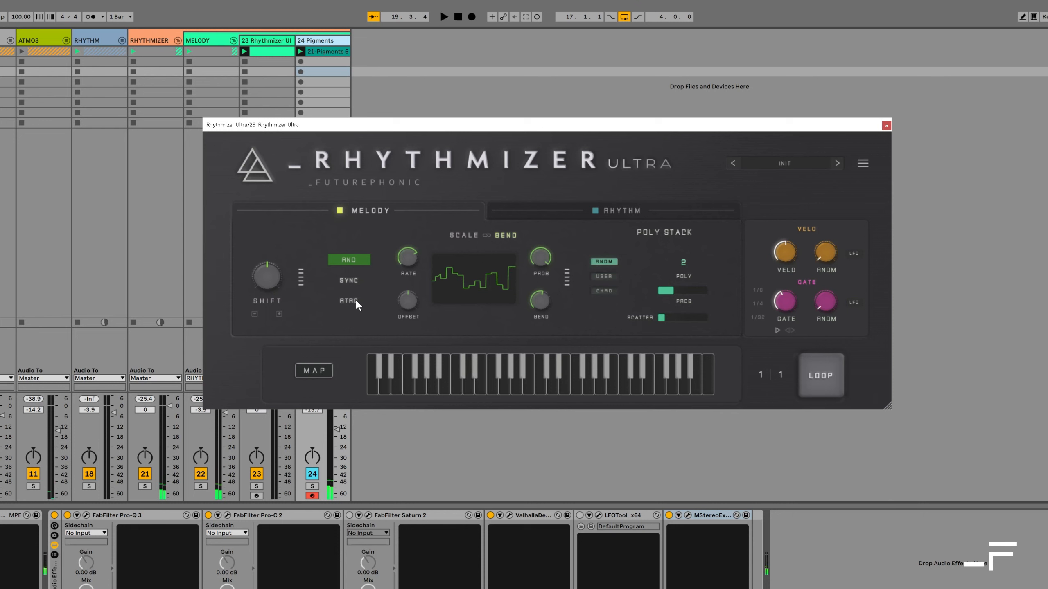
Switch the LFO to the Down shape and audition rates around 1/16 and slower
left_click(347, 258)
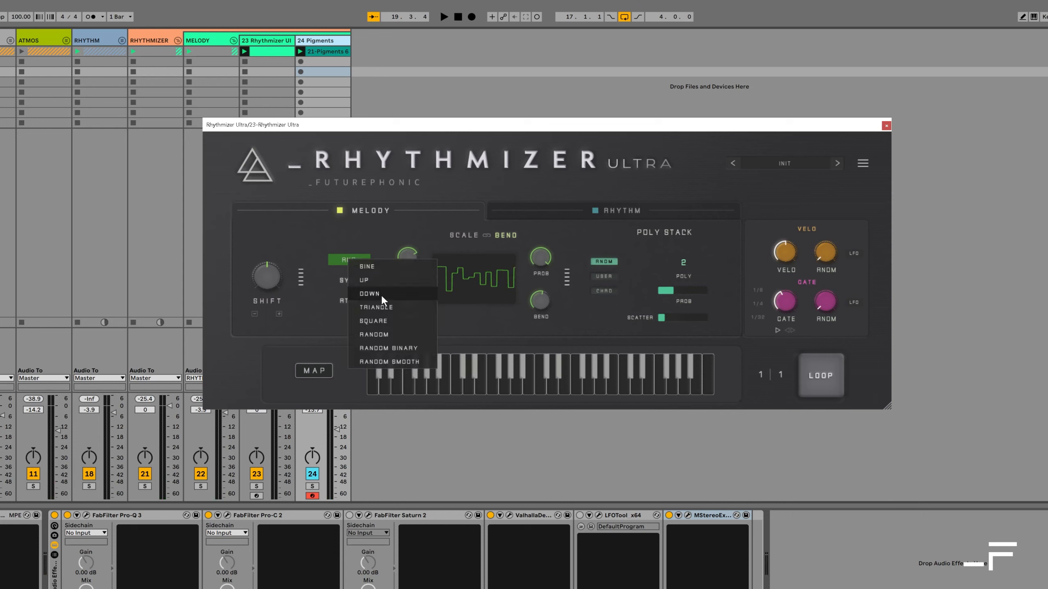
left_click(382, 294)
key("space")
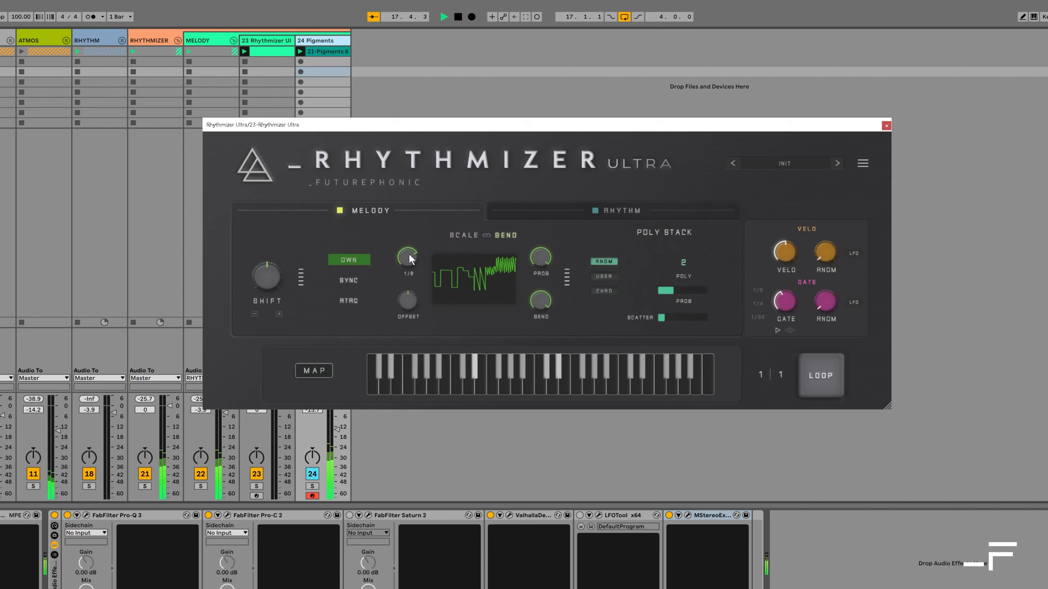
left_click_drag(408, 252, 407, 244)
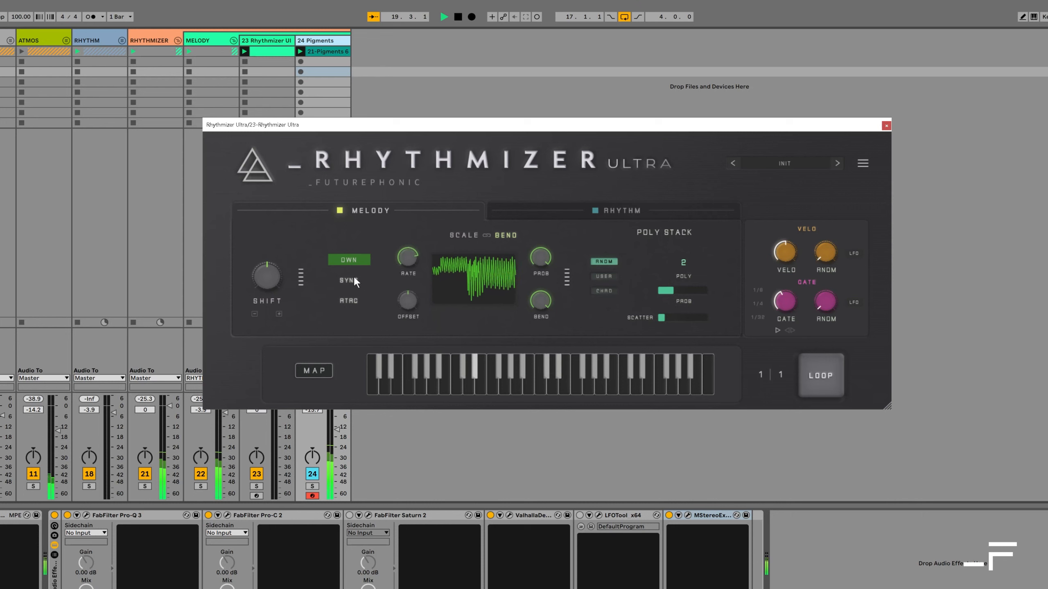
left_click(356, 260)
left_click(356, 251)
left_click_drag(409, 254, 406, 283)
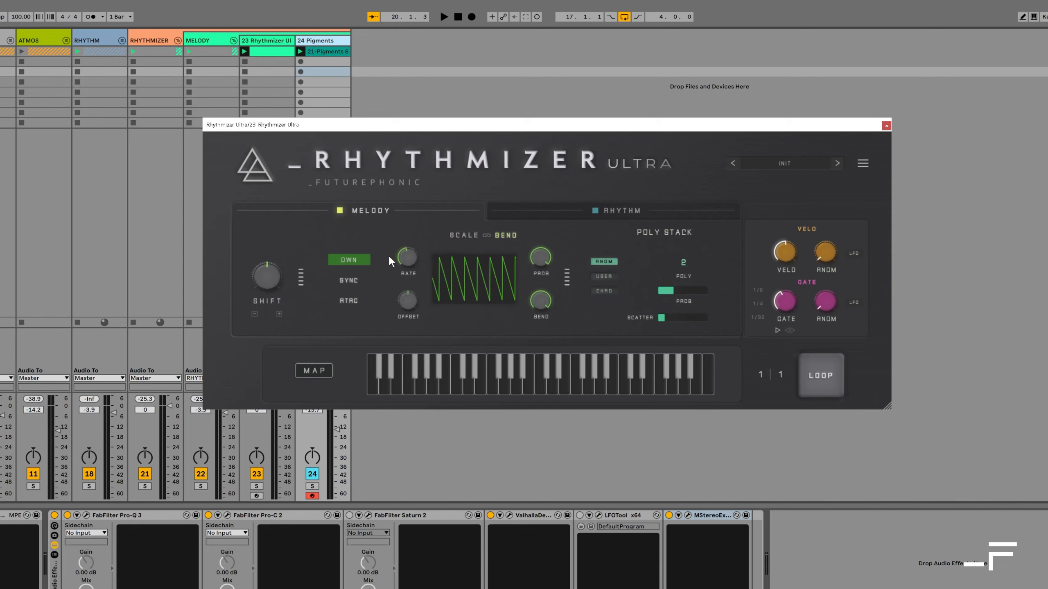
Choose the Sine shape, turn retrigger off, and lower bend depth to 8
left_click(368, 259)
left_click(368, 269)
left_click_drag(547, 294, 546, 411)
key("space")
left_click_drag(541, 294, 537, 304)
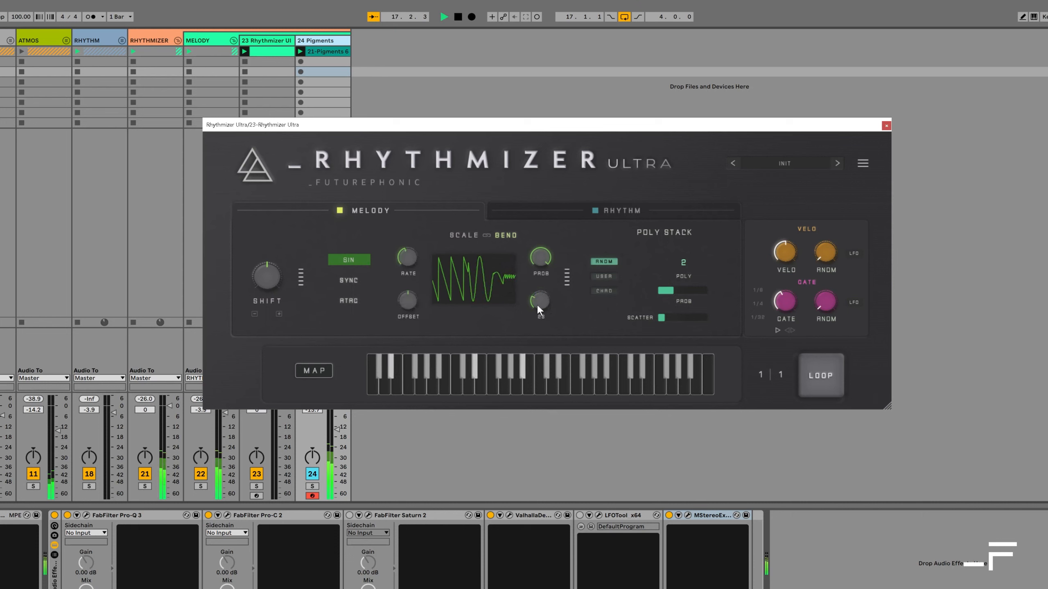
left_click(349, 300)
left_click_drag(541, 294, 535, 307)
left_click_drag(397, 257, 402, 269)
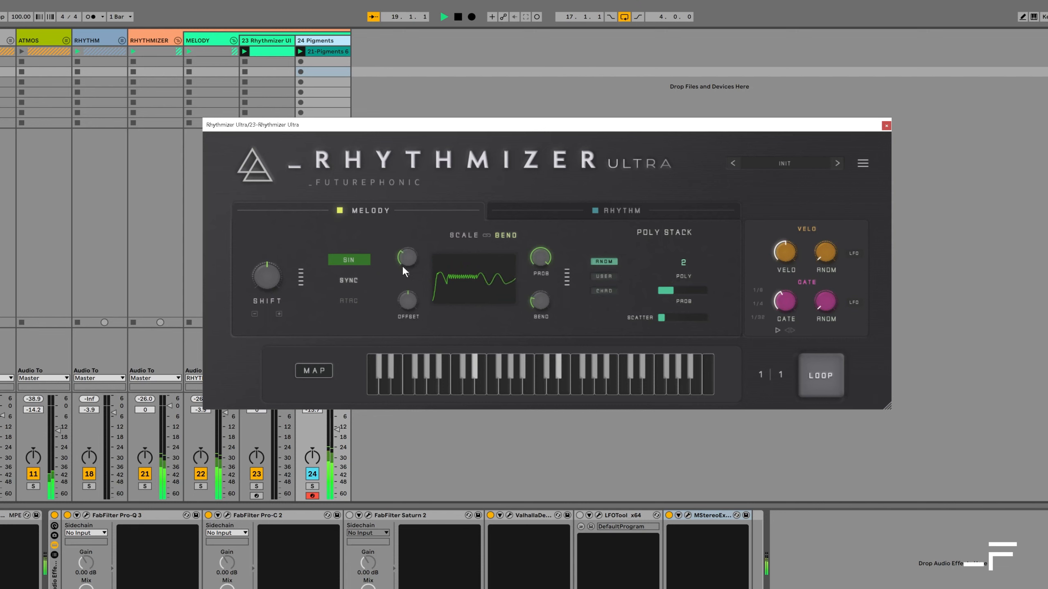
left_click_drag(533, 298, 525, 325)
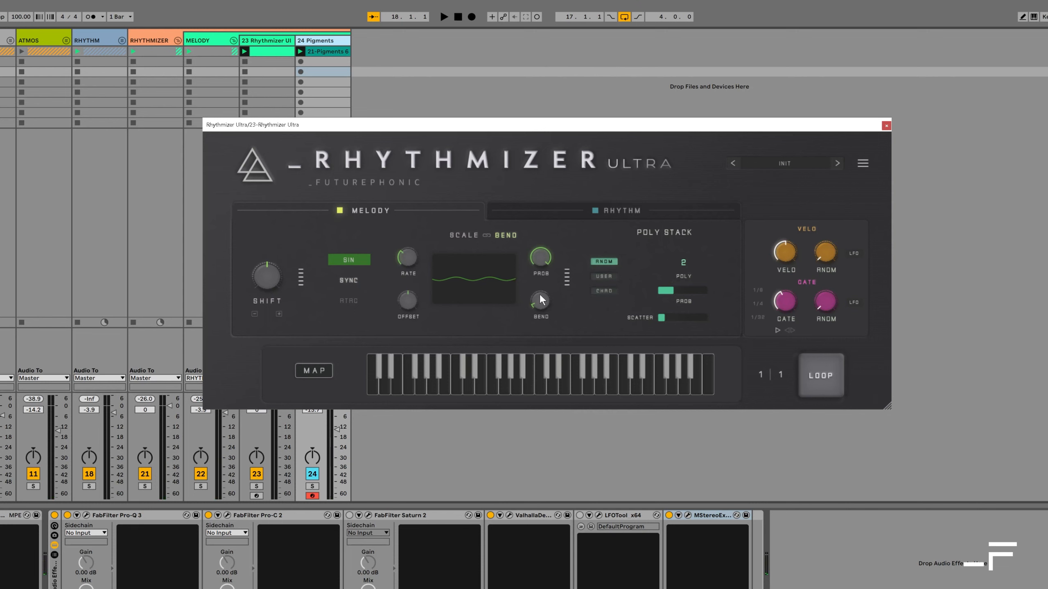
left_click(460, 236)
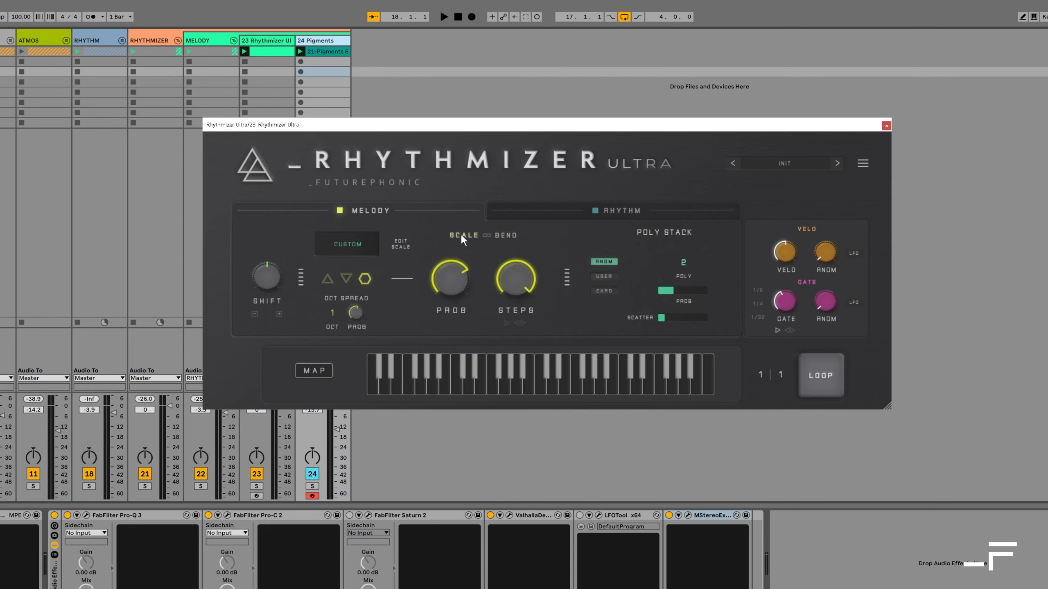
Link the bend LFO to the scale and, during playback, lower bend depth from 8 to 7
left_click(504, 234)
left_click(486, 236)
key("space")
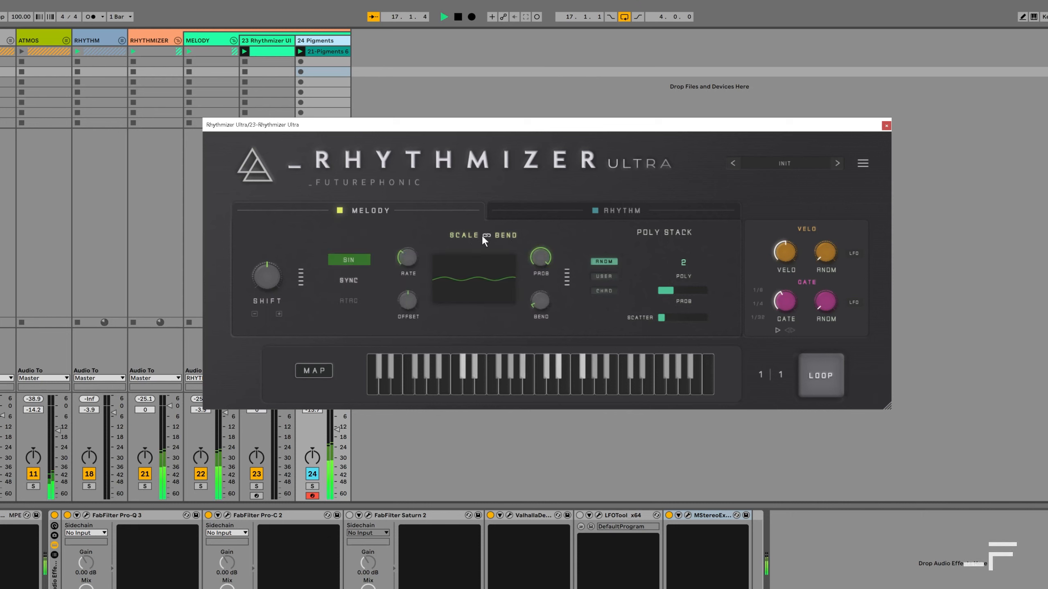
mouse_move(540, 293)
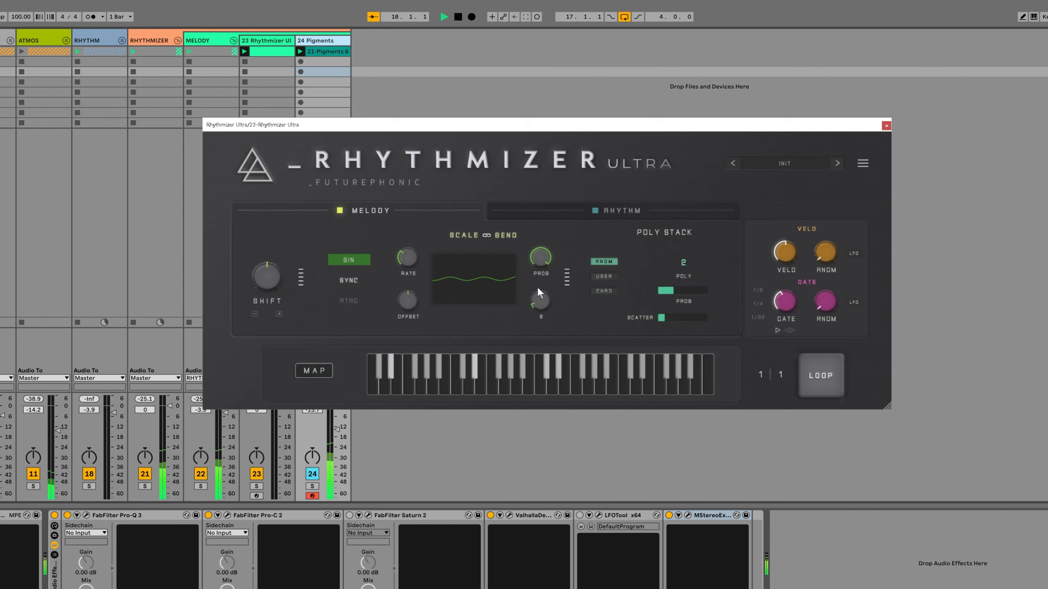
left_click_drag(539, 298, 536, 302)
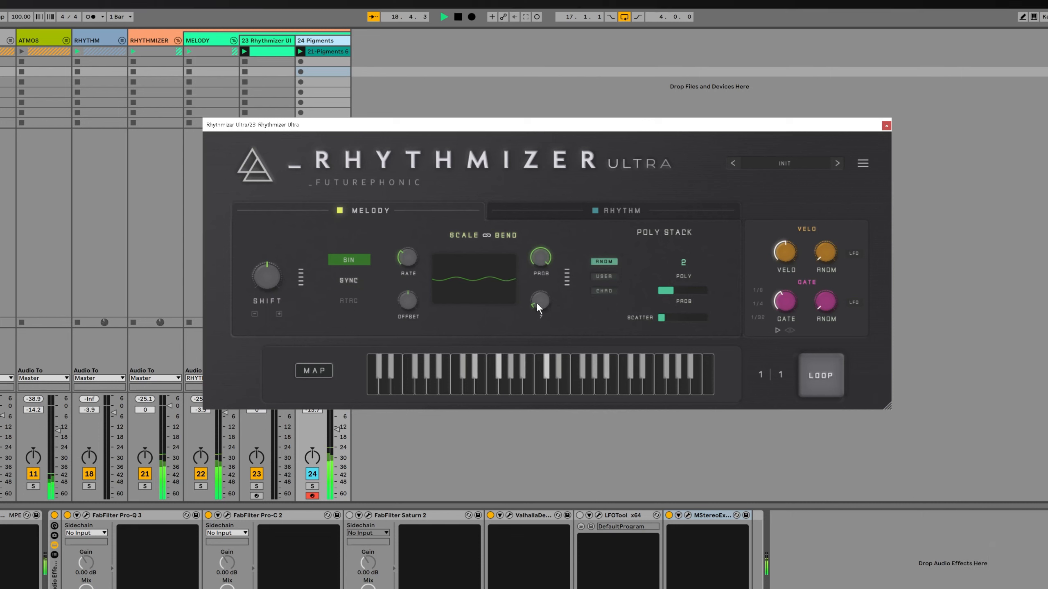
left_click(464, 235)
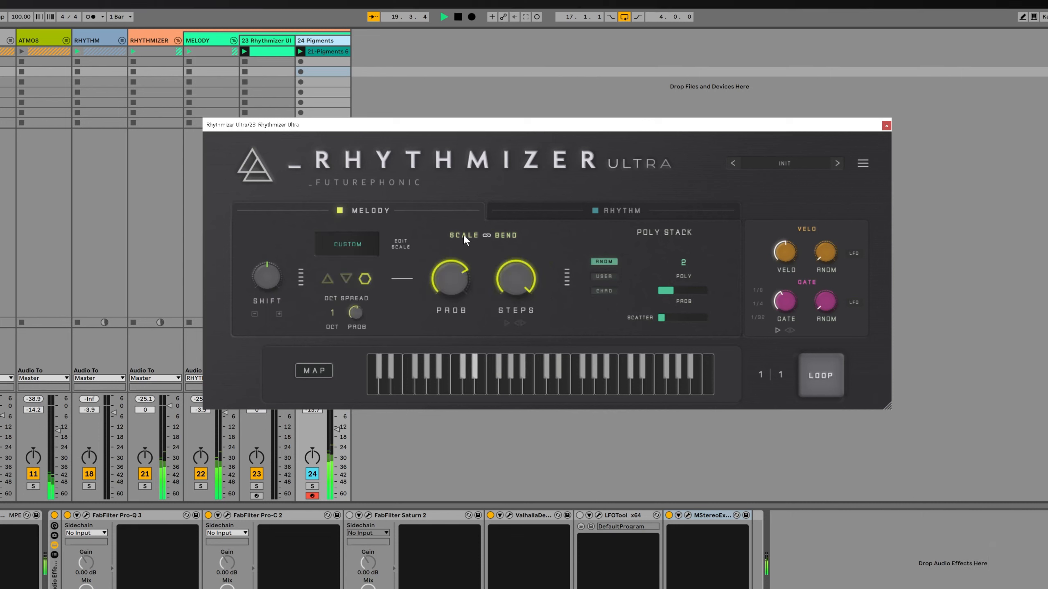